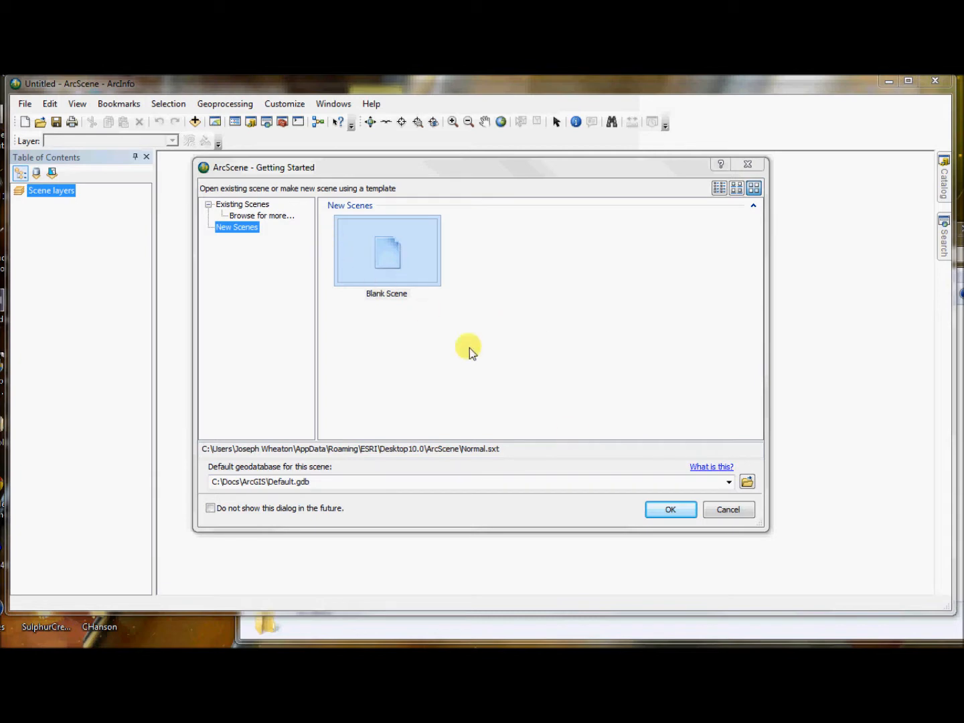
Step: Create a blank scene and add the salt_ned30 raster from the 30mDEM folder
left_click(670, 510)
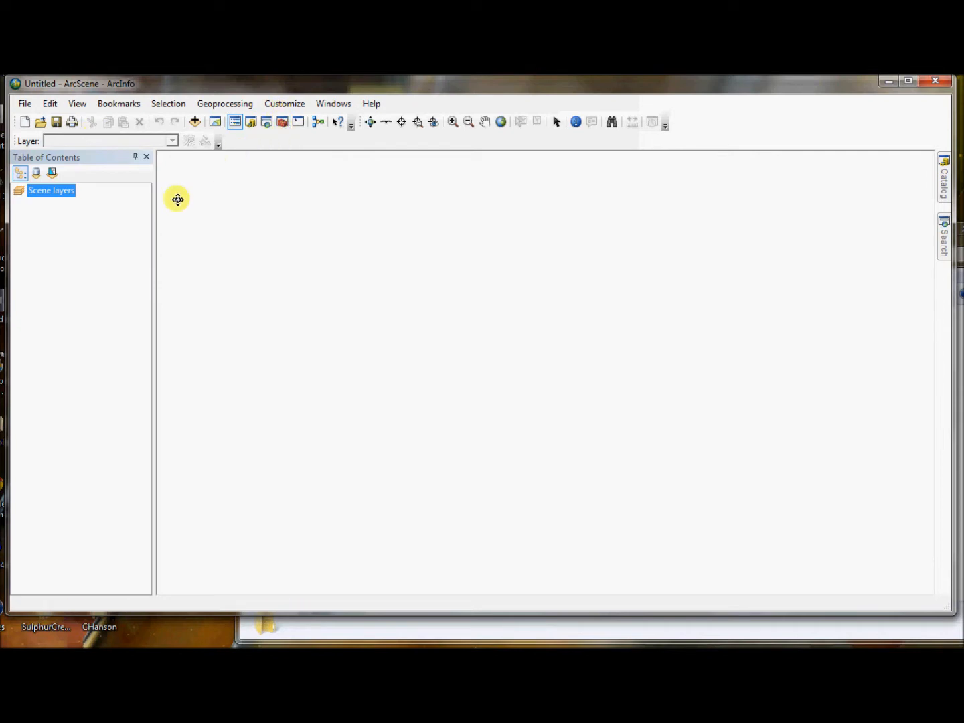
left_click(196, 123)
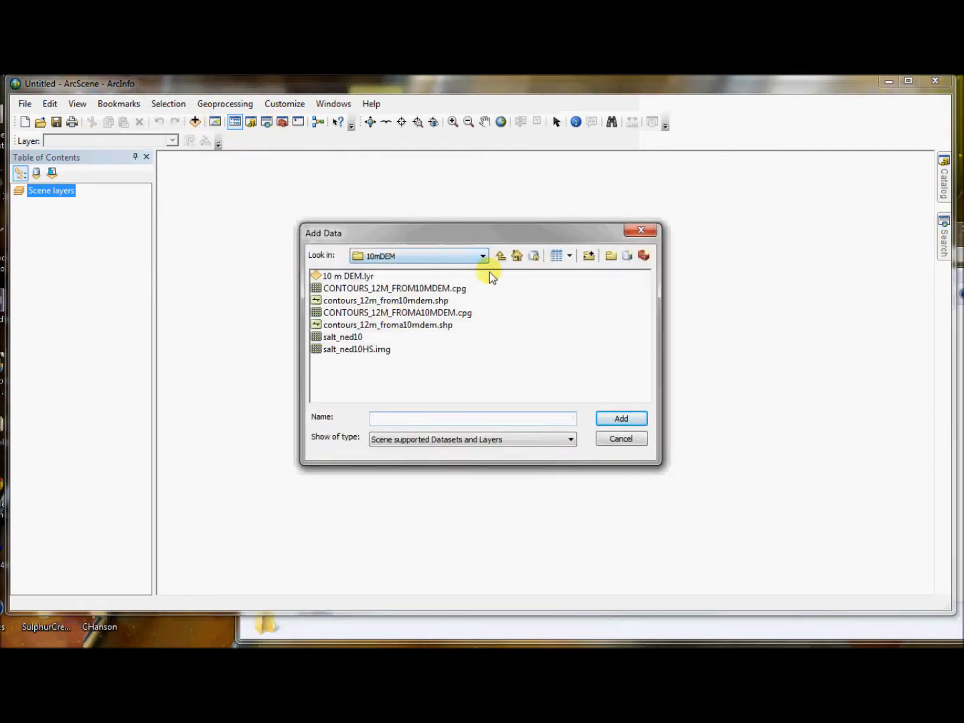
left_click(501, 255)
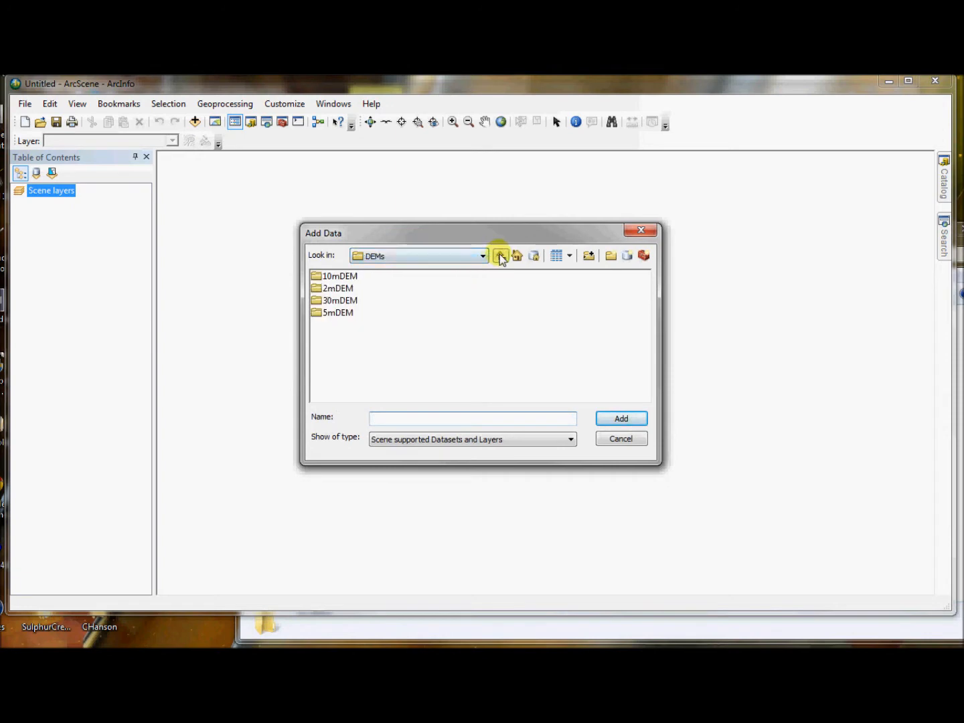
double_click(338, 301)
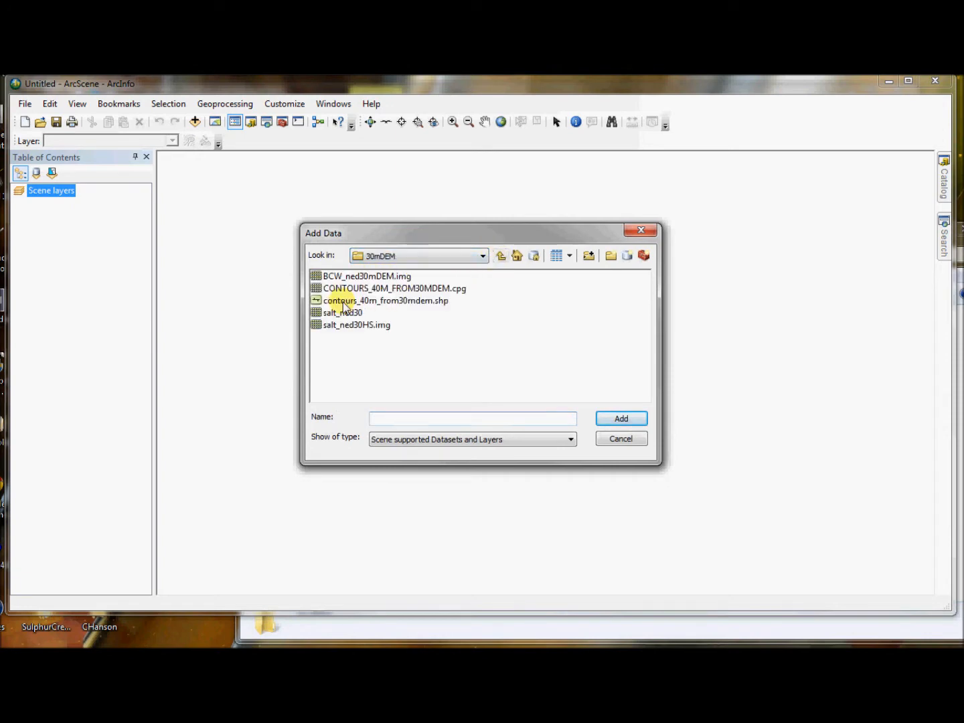
left_click(379, 275)
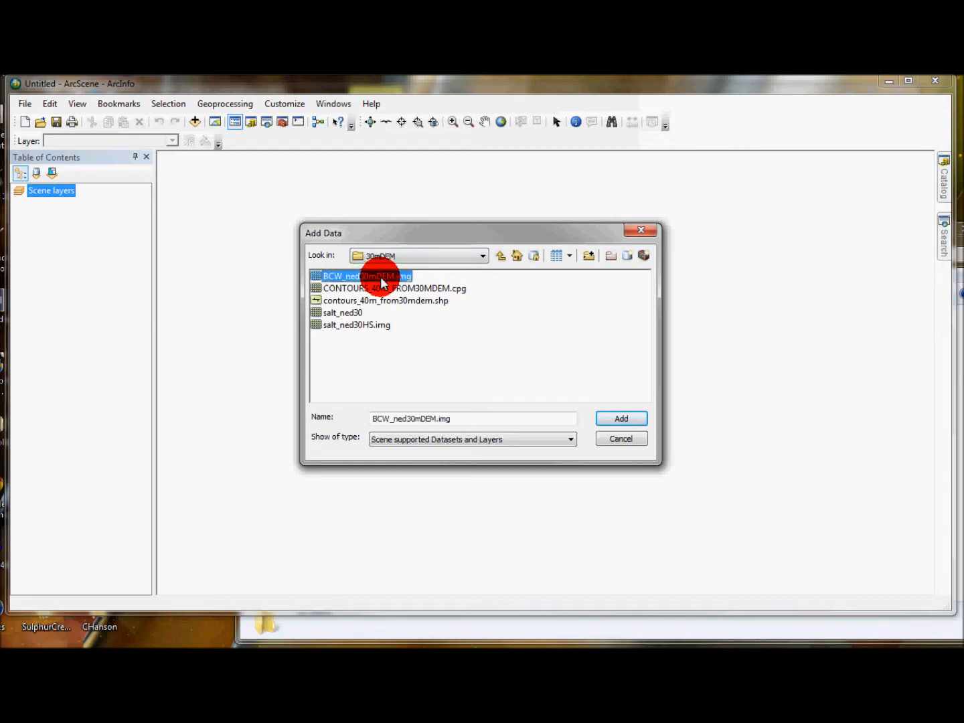
left_click(343, 312)
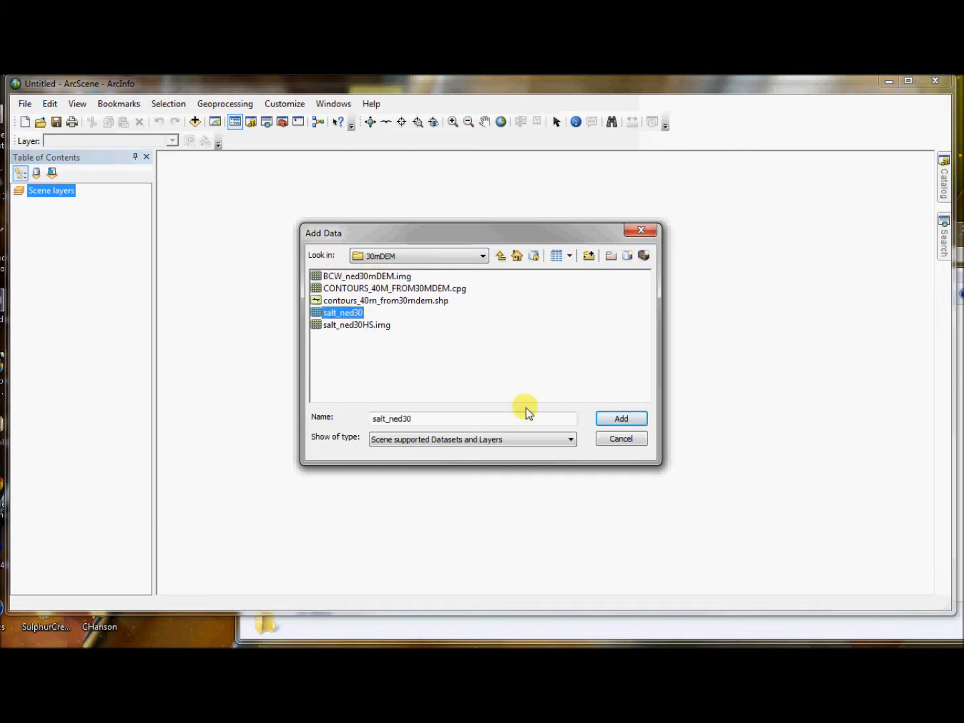
left_click(643, 418)
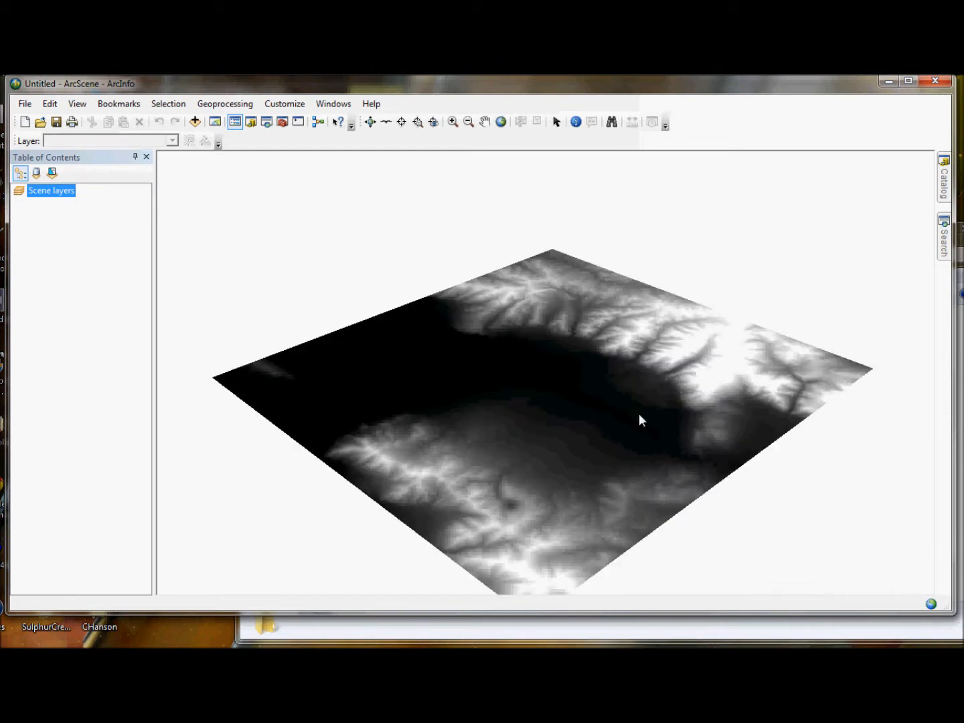
Step: Set the salt_ned30 layer's base heights to float on a custom surface, using the salt_ned30 raster as the elevation source
mouse_move(541, 400)
left_mouse_down()
mouse_move(553, 445)
mouse_move(721, 370)
mouse_move(803, 432)
mouse_move(520, 465)
mouse_move(455, 376)
mouse_move(606, 426)
mouse_move(807, 351)
mouse_move(542, 458)
mouse_move(503, 432)
mouse_move(291, 370)
mouse_move(299, 398)
mouse_move(514, 427)
mouse_move(533, 443)
mouse_move(531, 408)
left_mouse_up()
right_click(64, 202)
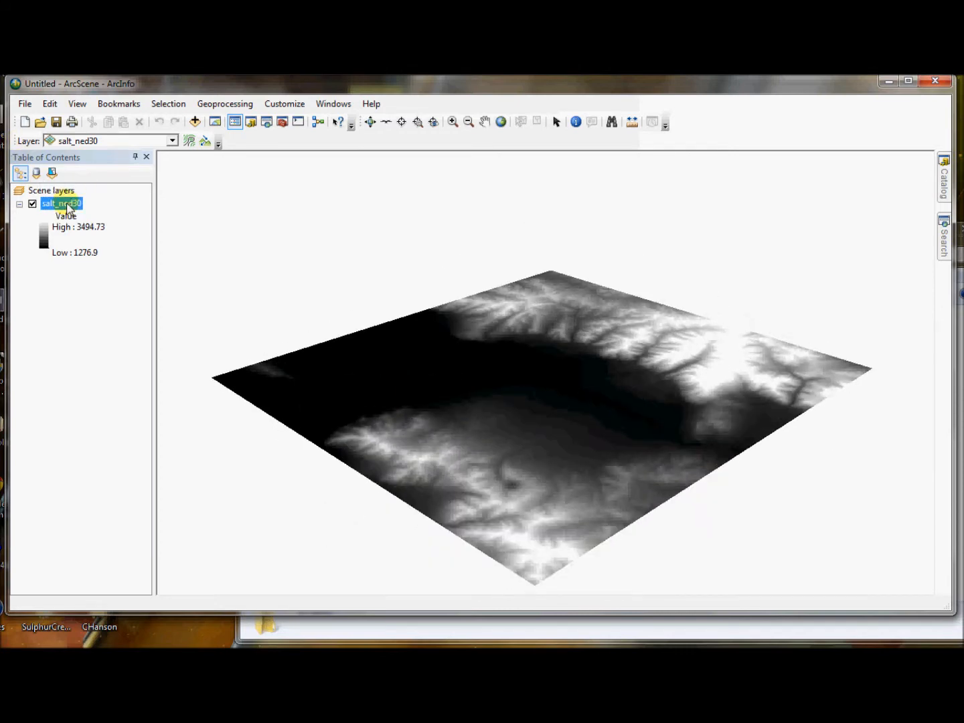
left_click(136, 367)
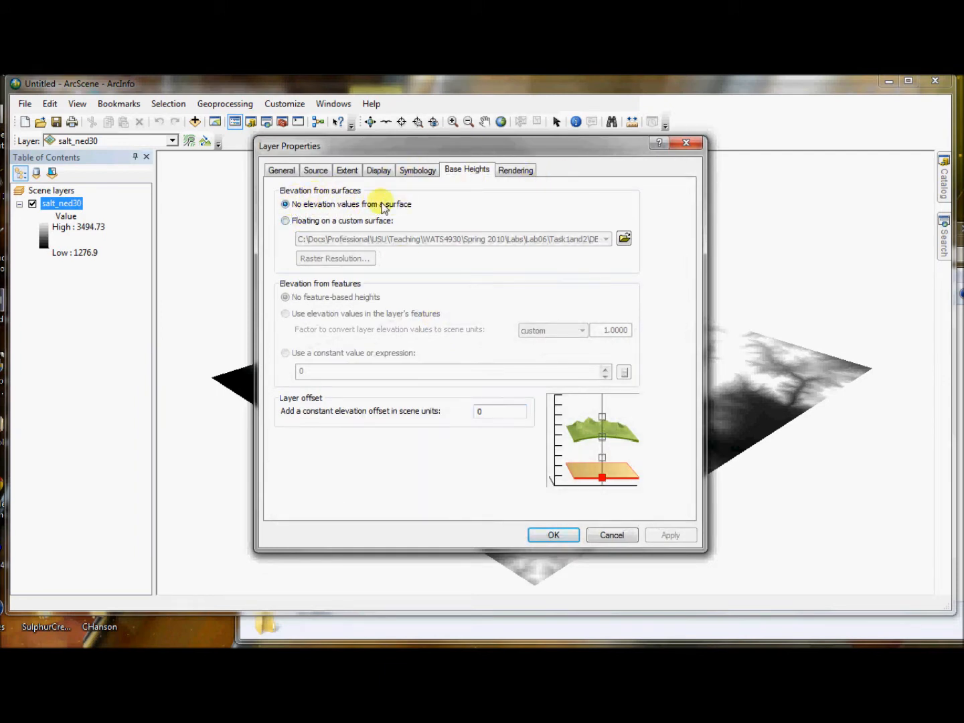
left_click(294, 223)
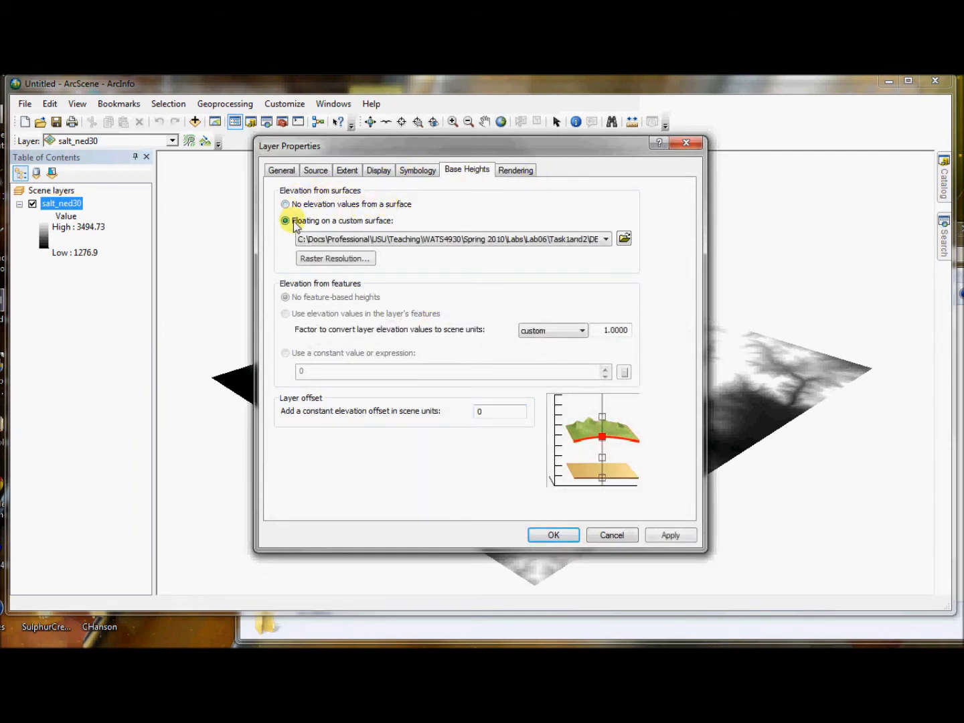
left_click(606, 240)
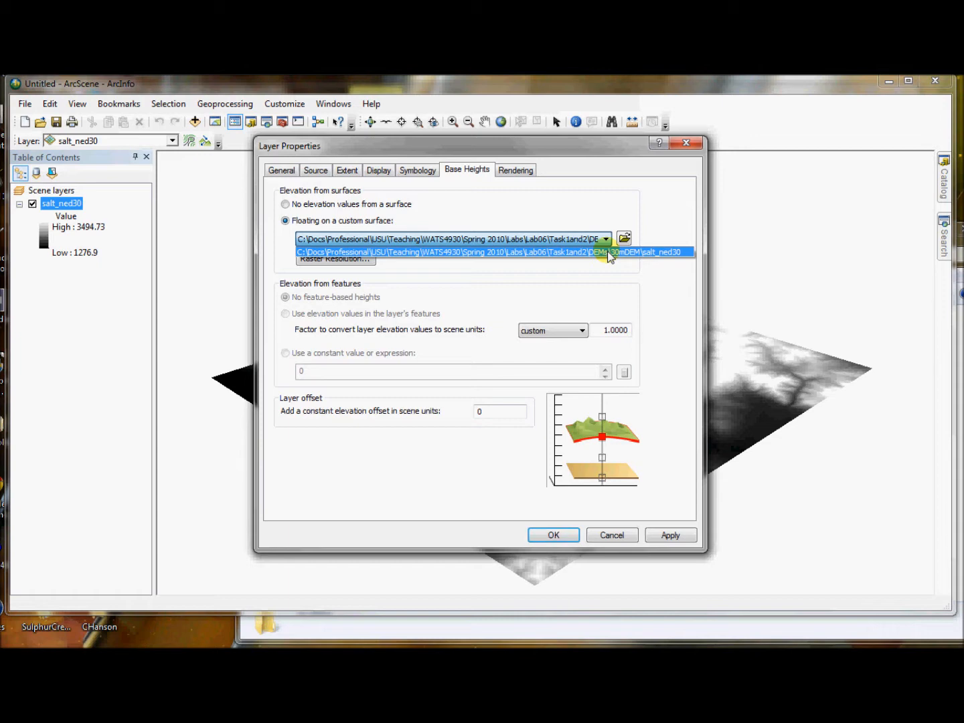
left_click(607, 251)
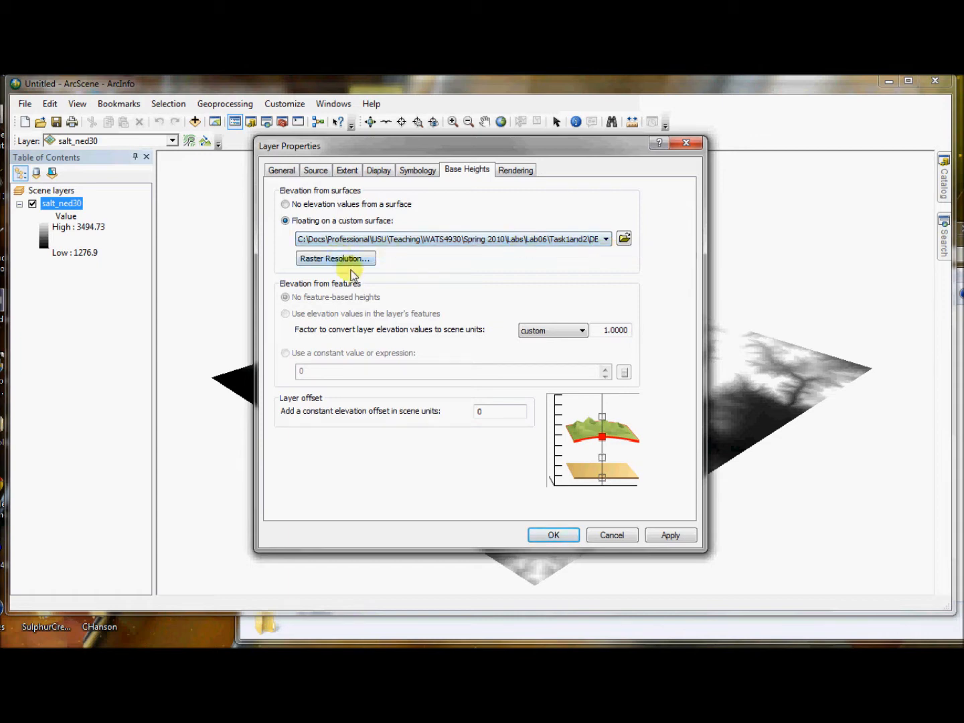
left_click(559, 534)
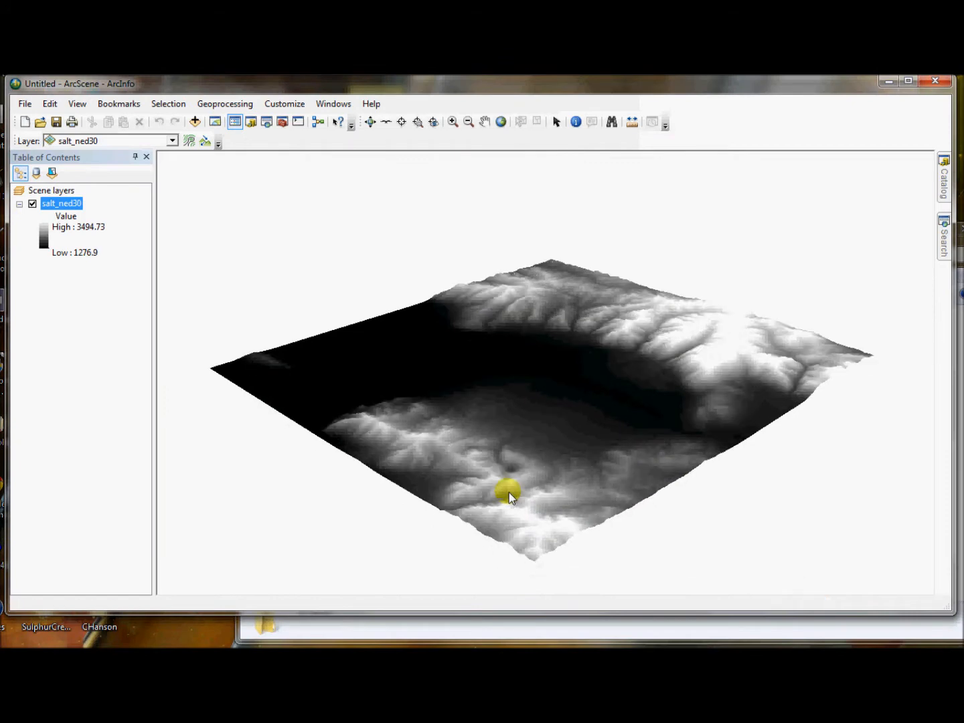
Step: Enable the hillshade effect in the symbology of the salt_ned30 layer
left_click_drag(660, 368, 610, 479)
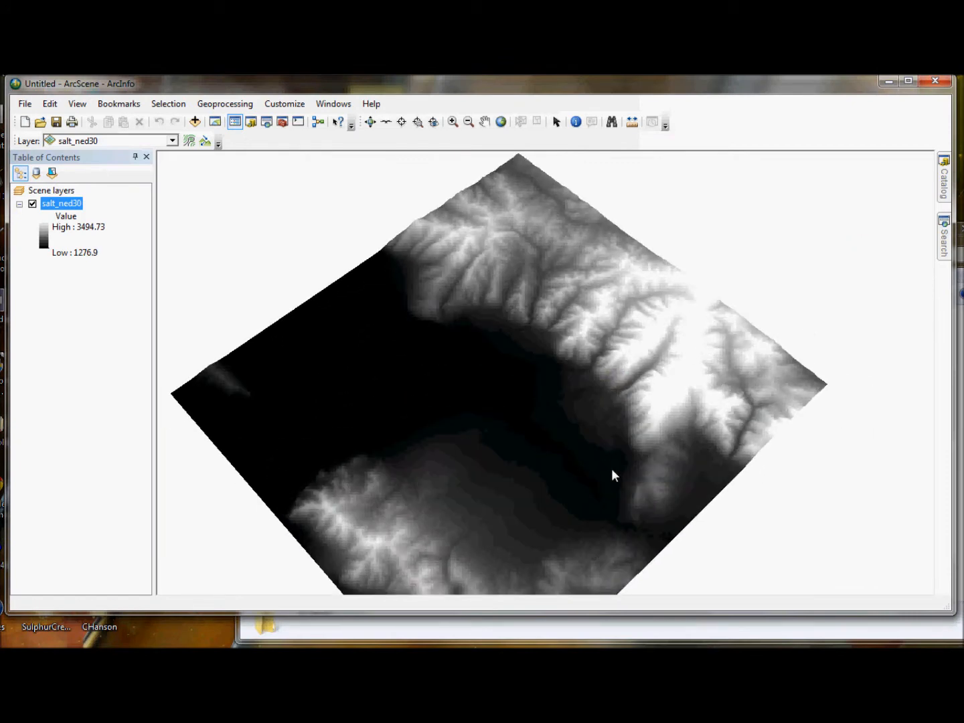
scroll(613, 468, "down", 3)
scroll(614, 466, "up", 7)
left_click_drag(609, 437, 567, 385)
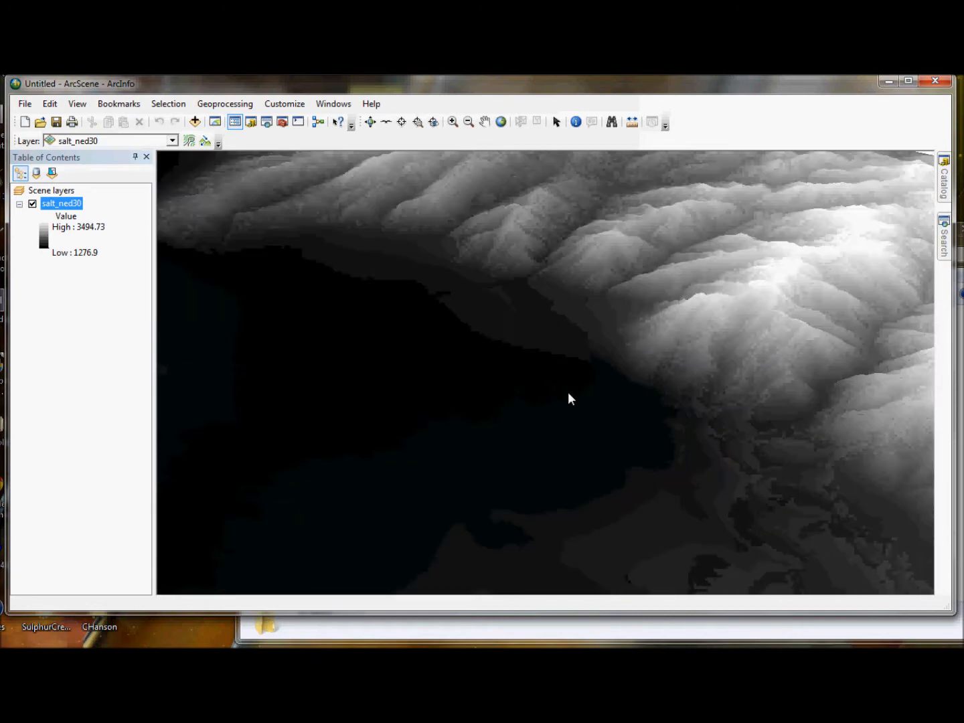
scroll(576, 409, "down", 5)
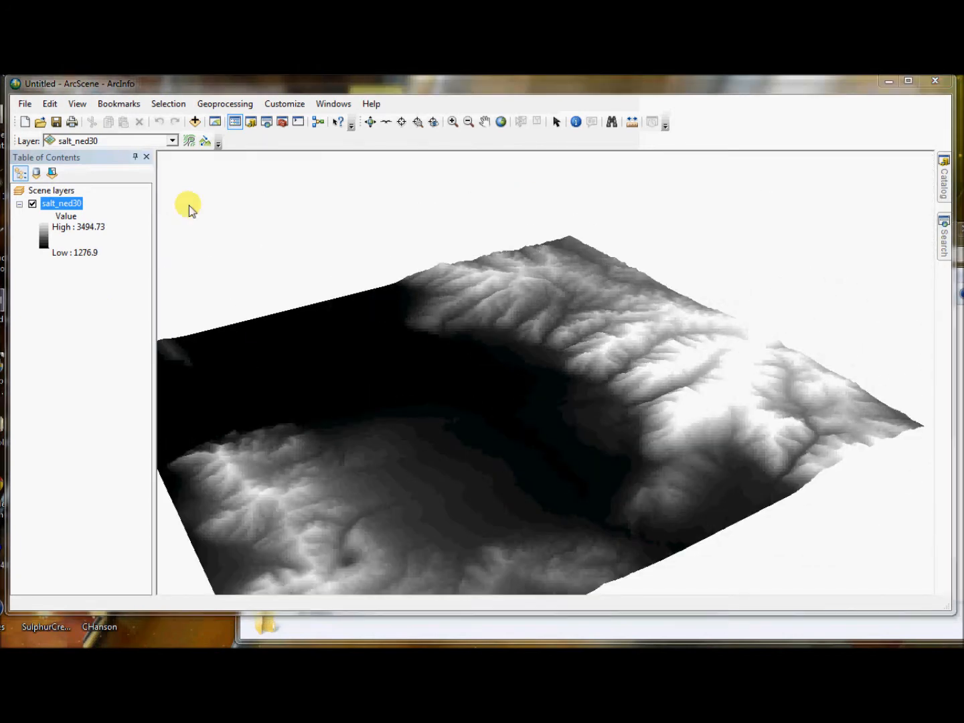
right_click(62, 203)
left_click(137, 367)
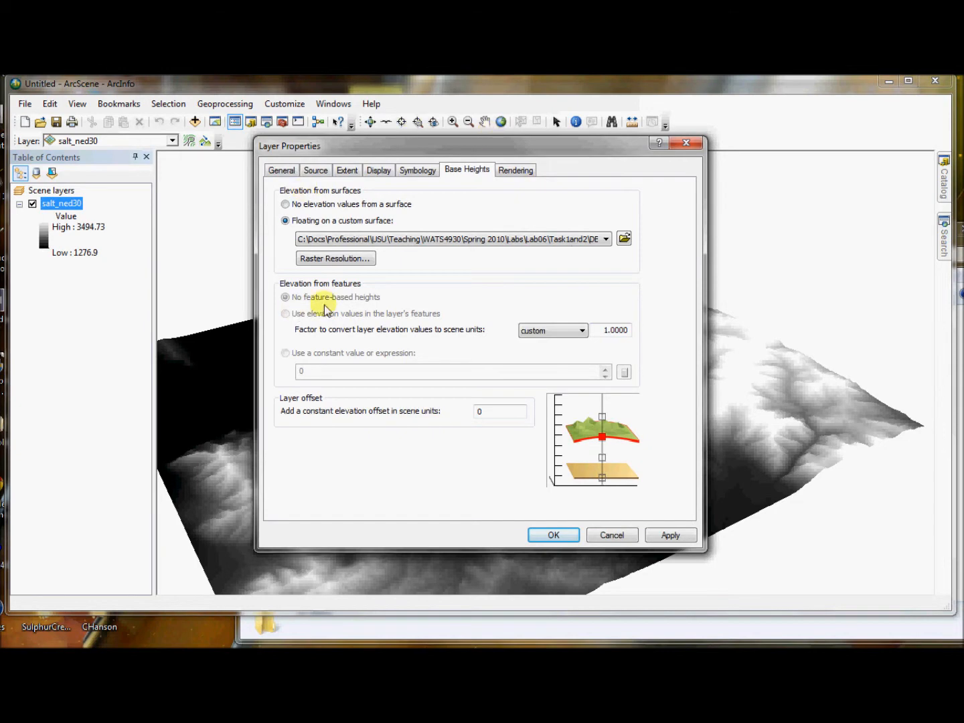
left_click(515, 170)
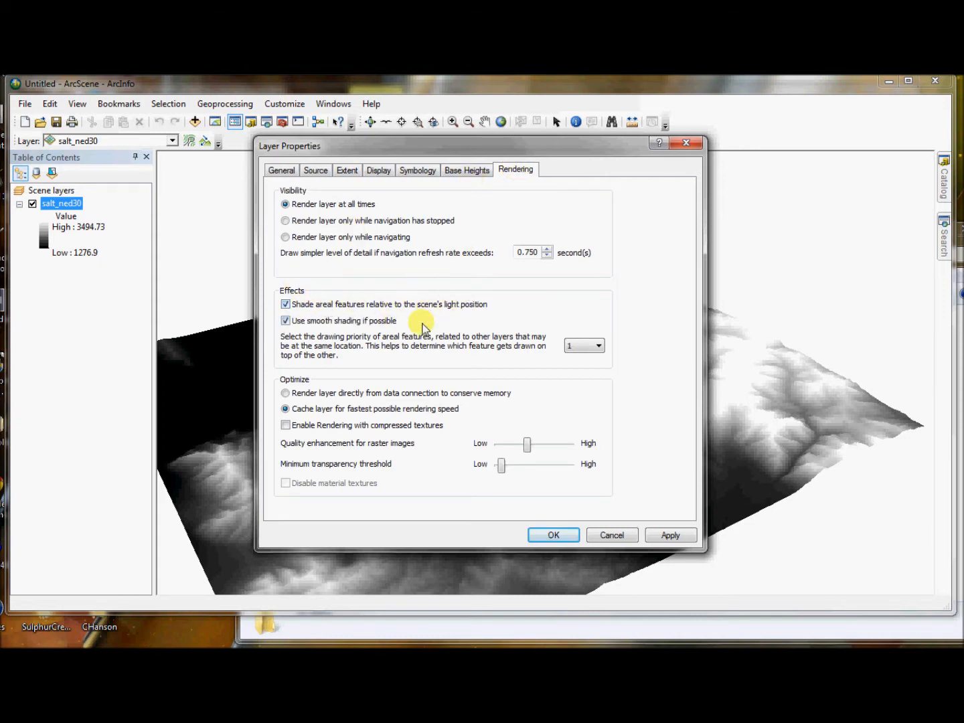
left_click(422, 170)
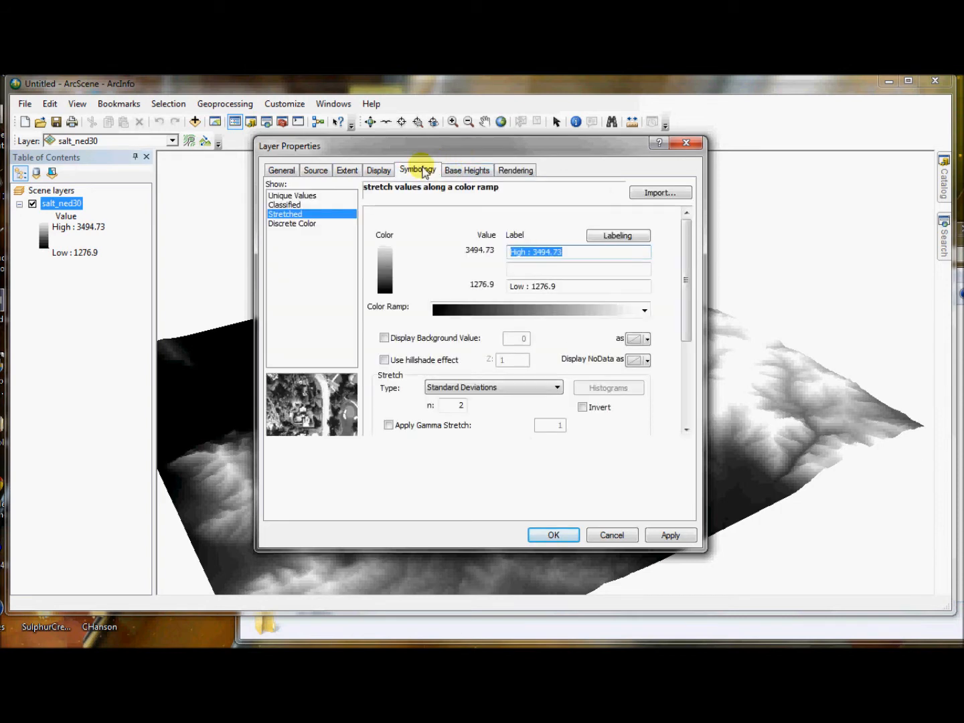
left_click(380, 170)
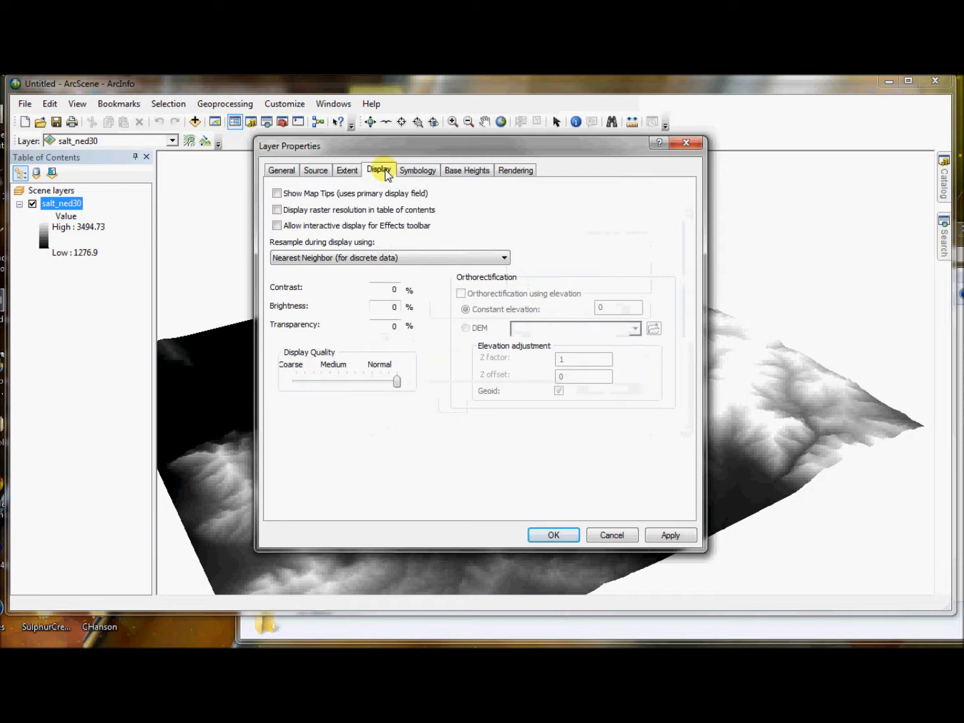
left_click(407, 169)
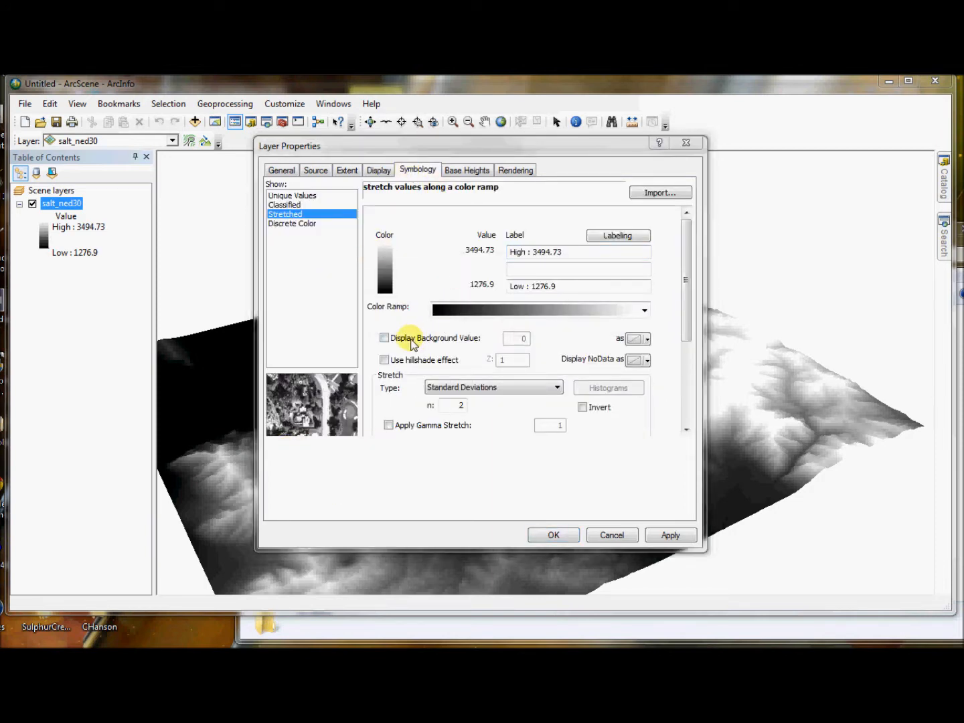
left_click(405, 360)
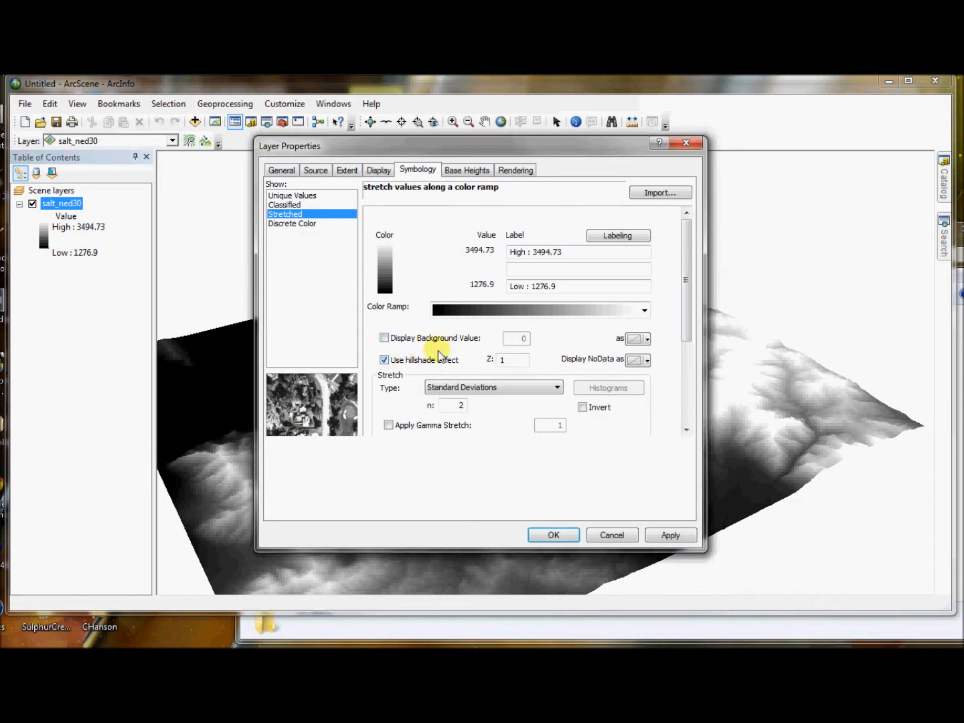
Step: Apply the tan-green-brown-white elevation color ramp to the salt_ned30 layer
left_click(644, 310)
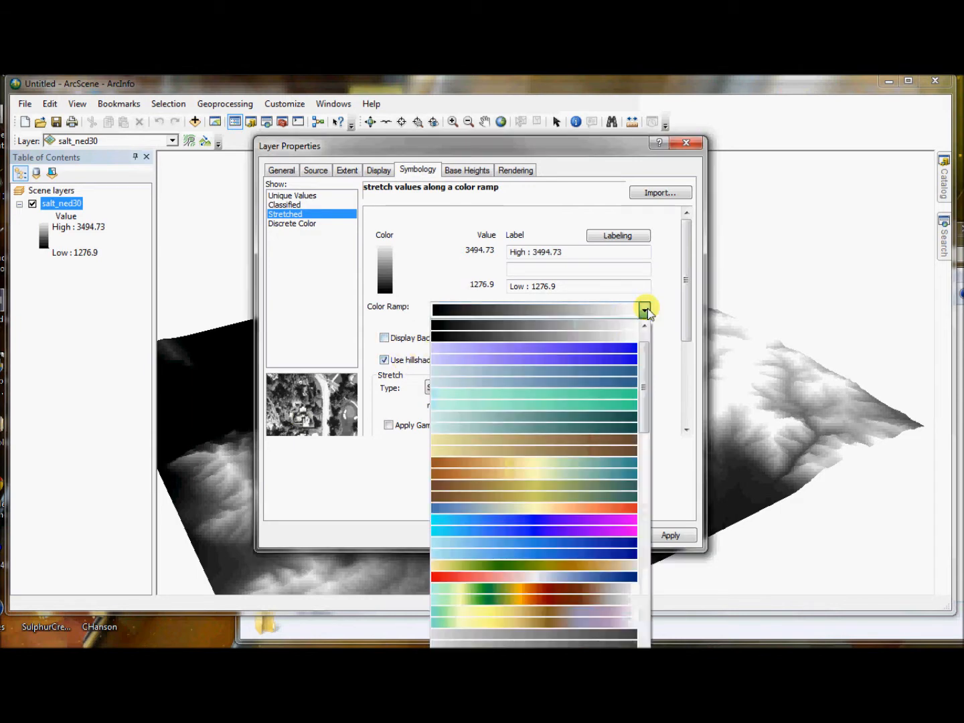
left_click(628, 569)
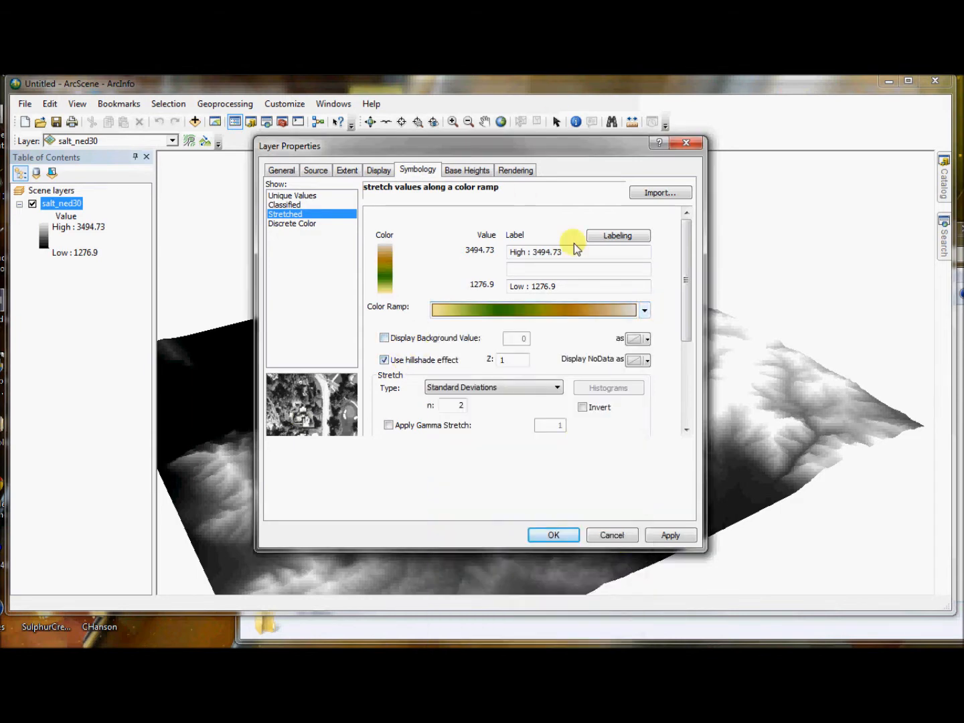
left_click(669, 535)
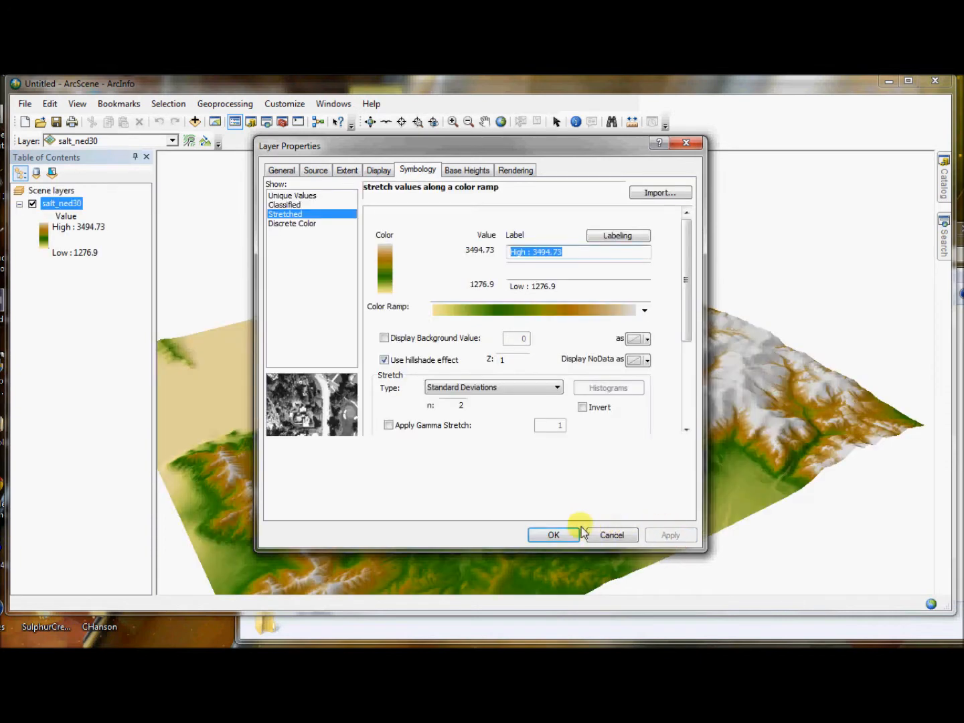
left_click(553, 535)
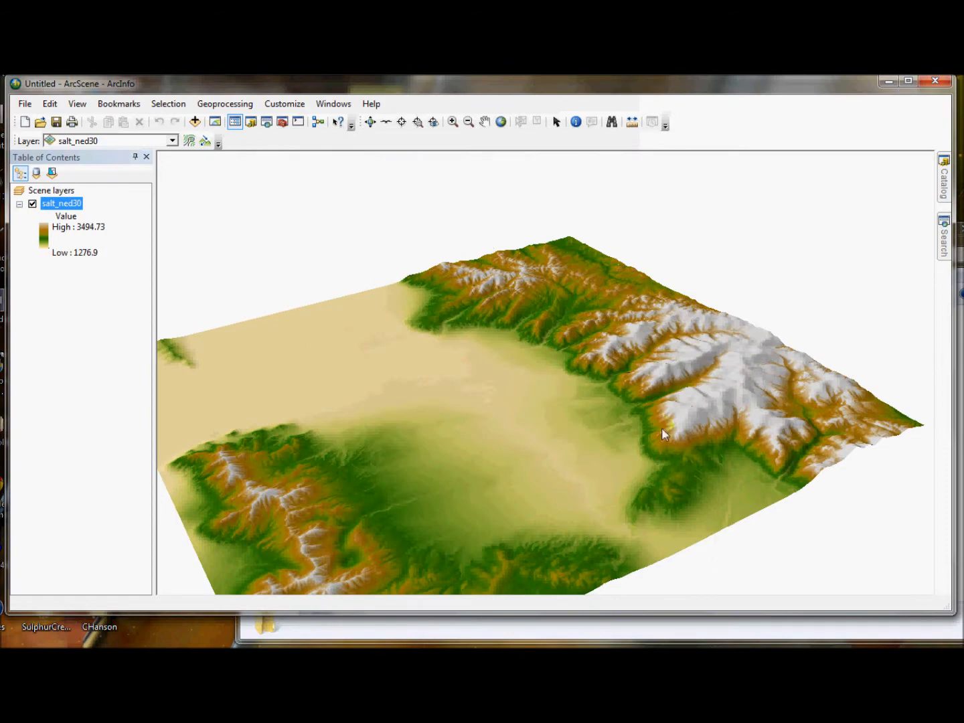
Step: Examine the terrain and review the scene's extent, illumination, coordinate system and general properties, including vertical exaggeration
mouse_move(674, 511)
left_mouse_down()
mouse_move(480, 503)
mouse_move(359, 449)
mouse_move(364, 502)
mouse_move(589, 540)
mouse_move(782, 468)
left_mouse_up()
mouse_move(536, 449)
left_mouse_down()
mouse_move(585, 480)
mouse_move(576, 456)
mouse_move(522, 450)
left_mouse_up()
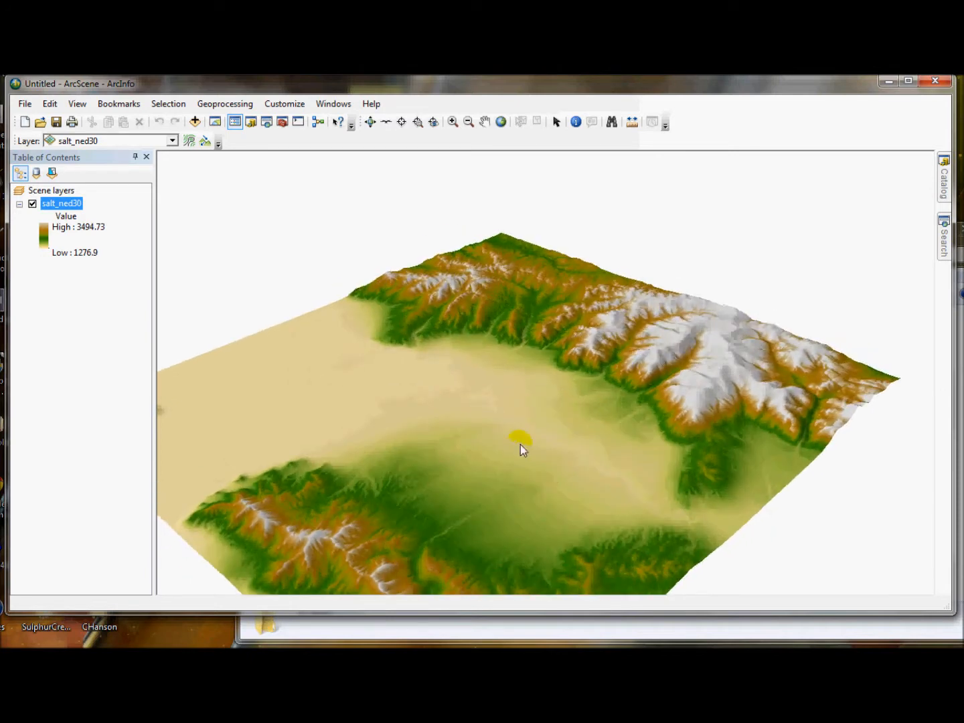
right_click(53, 192)
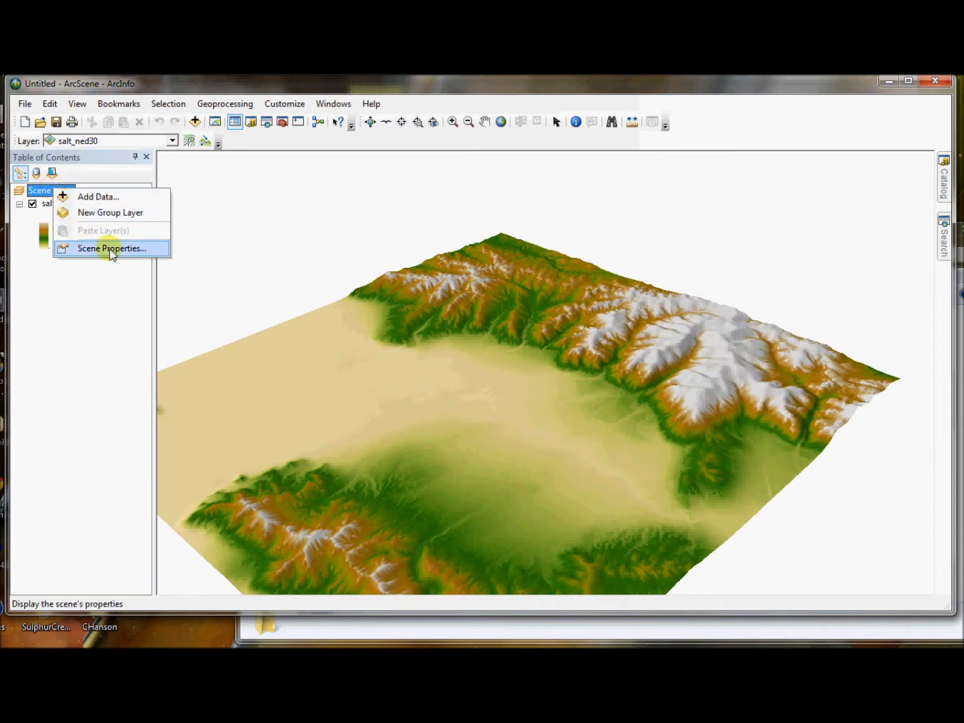
left_click(111, 248)
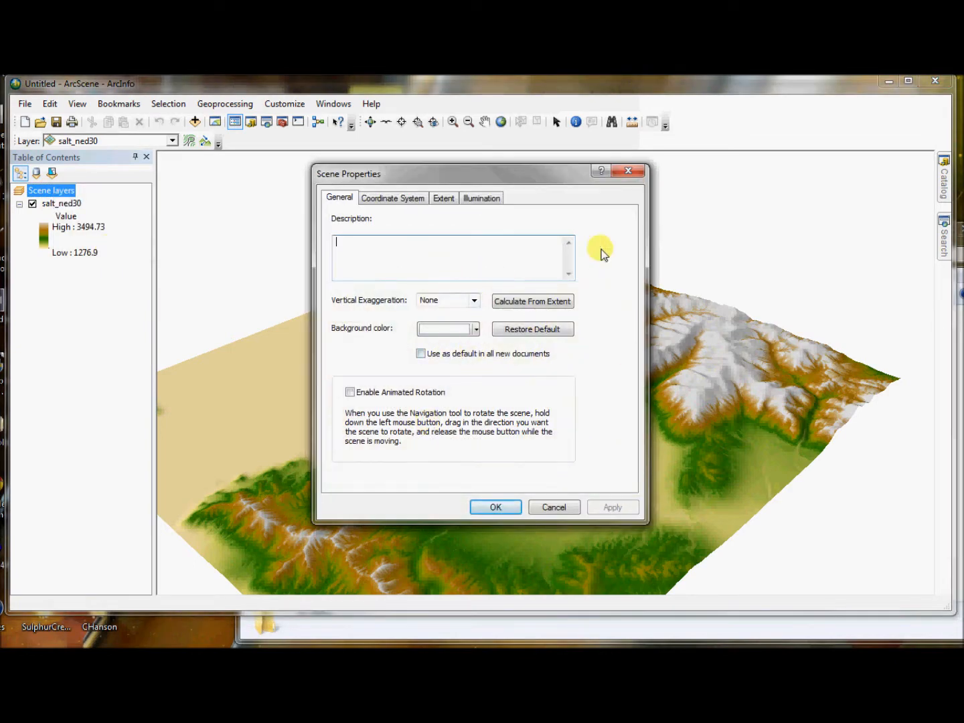
left_click(447, 196)
left_click(479, 198)
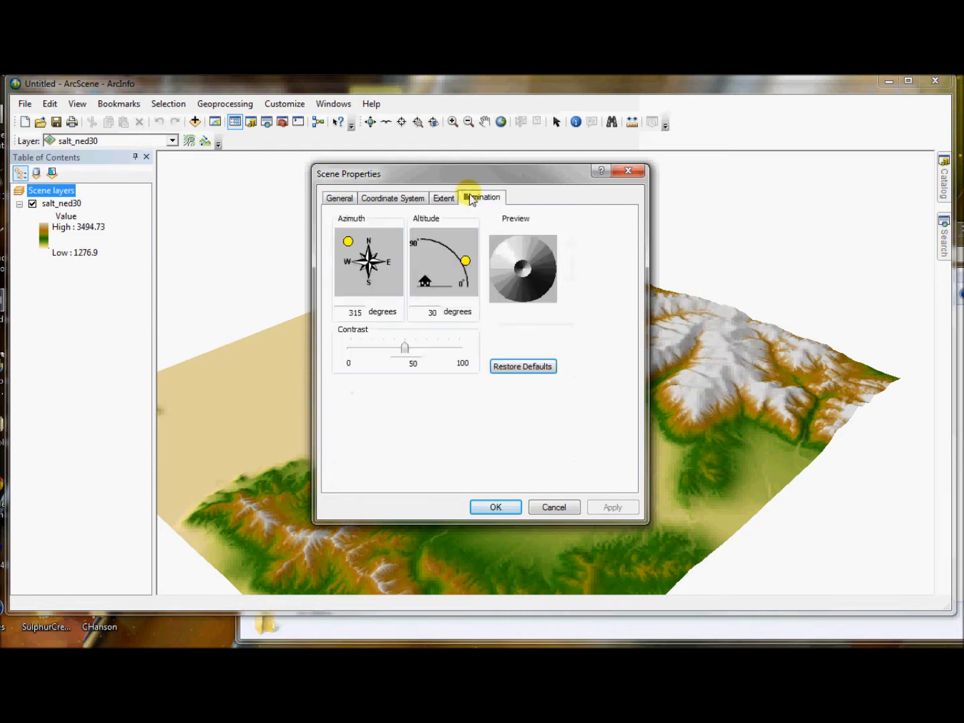
left_click(364, 199)
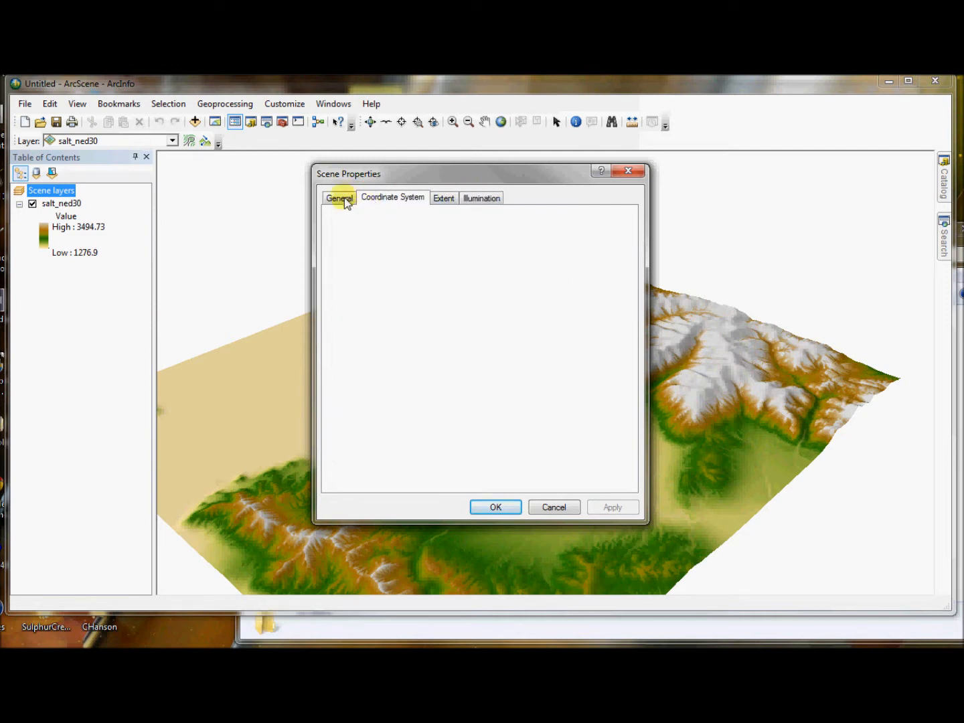
left_click(340, 198)
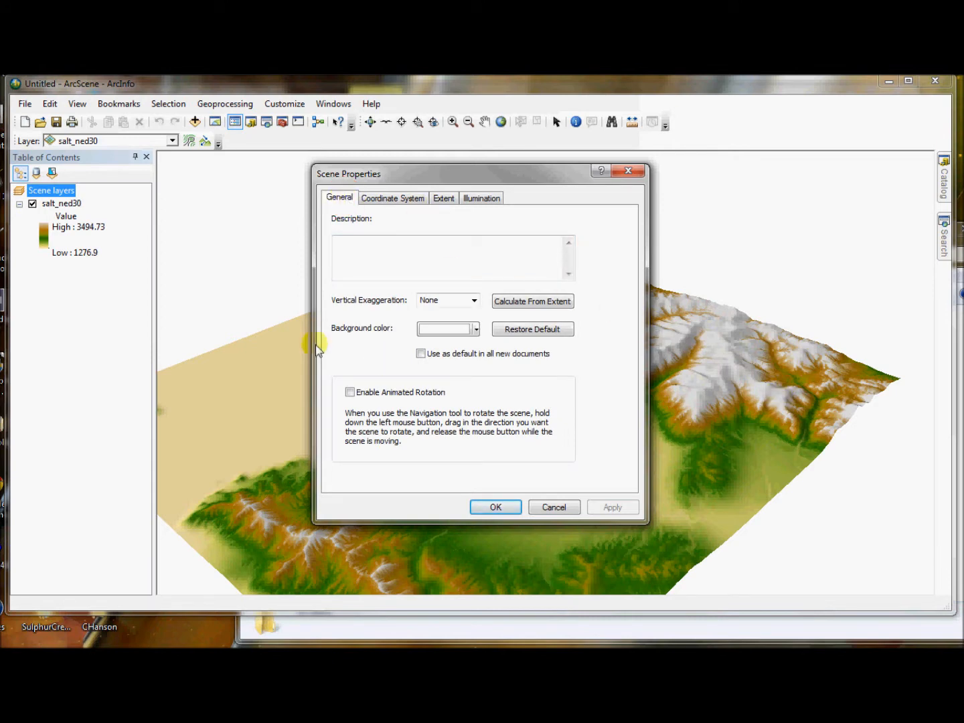
key("Return")
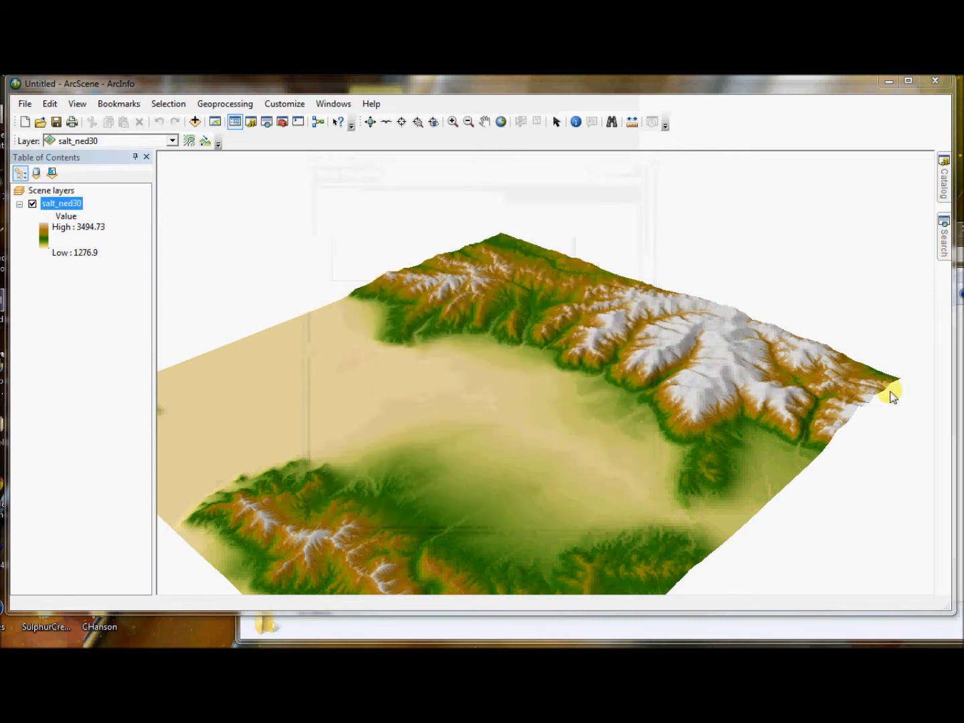
Step: Set the salt_ned30 layer's elevation conversion factor to 3 and view the exaggerated terrain
left_click(63, 203)
right_click(65, 204)
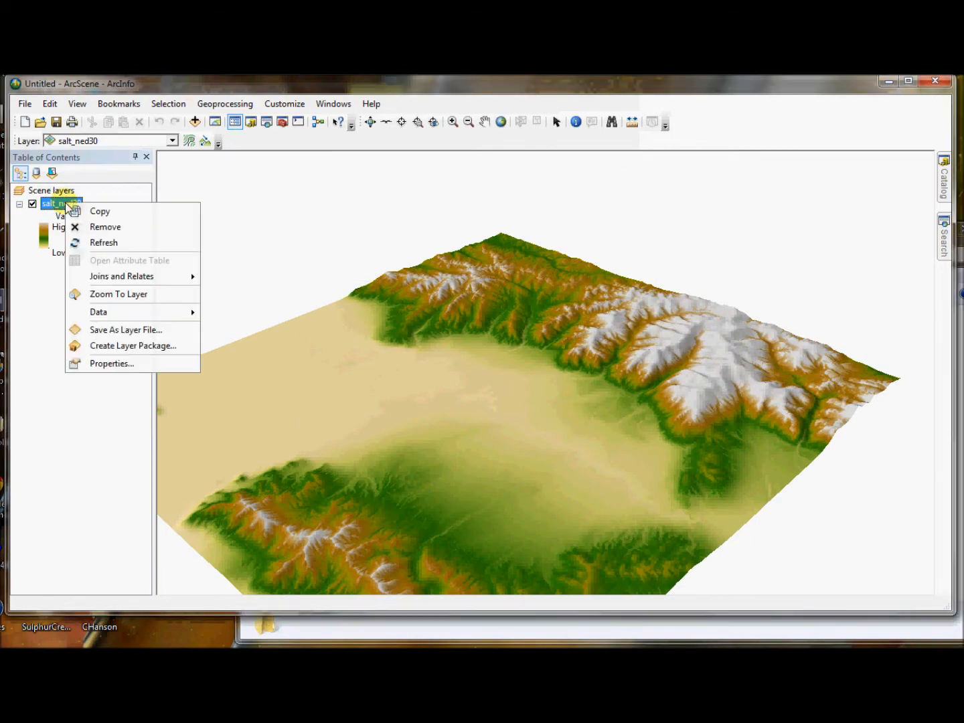
left_click(148, 366)
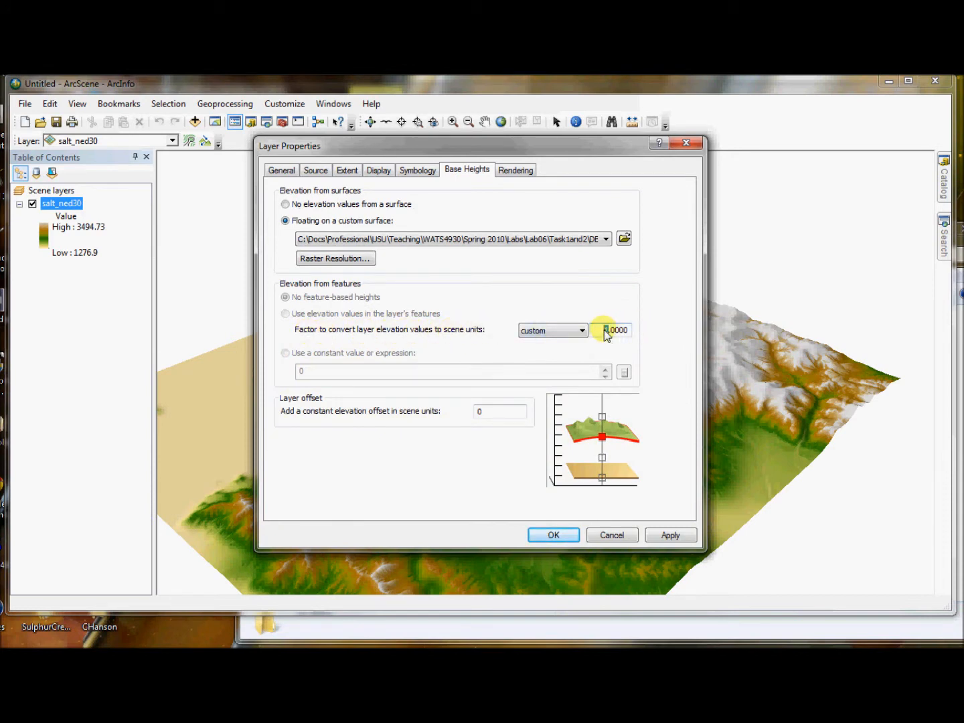
type("3")
left_click(670, 534)
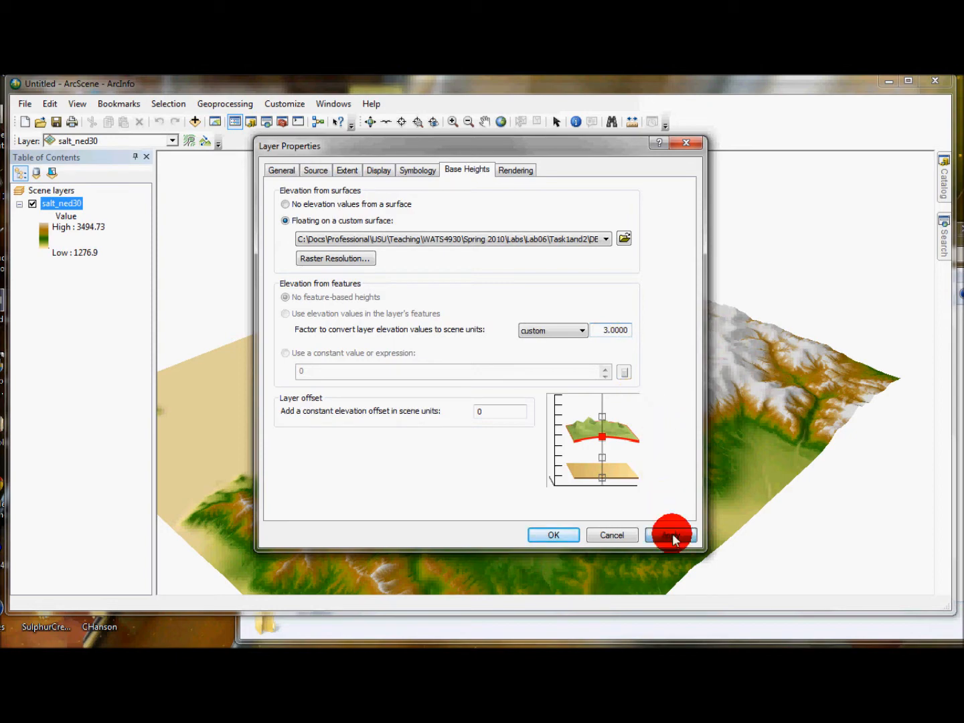
left_click(555, 535)
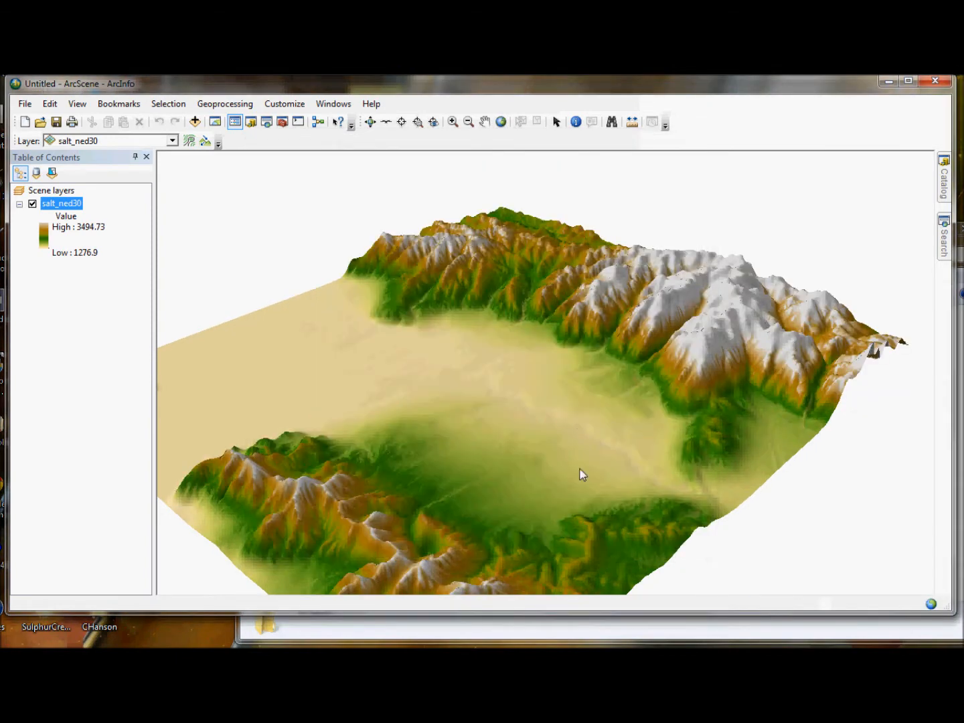
left_click_drag(621, 383, 604, 359)
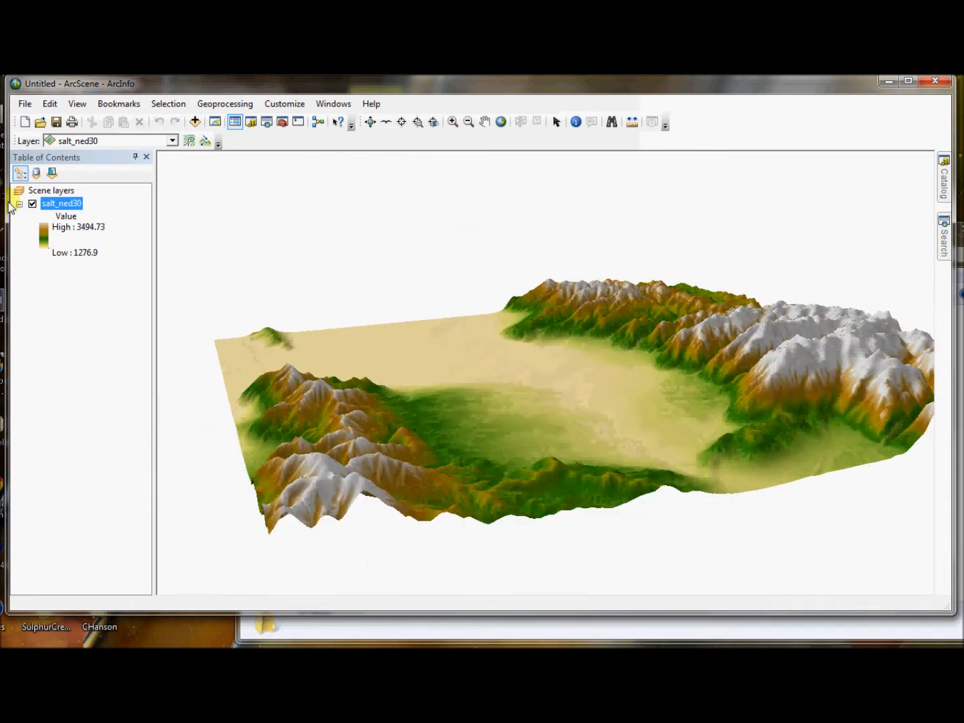
Step: Set the salt_ned30 layer's elevation conversion factor to 1.5 and view the terrain from above
right_click(65, 205)
left_click(125, 370)
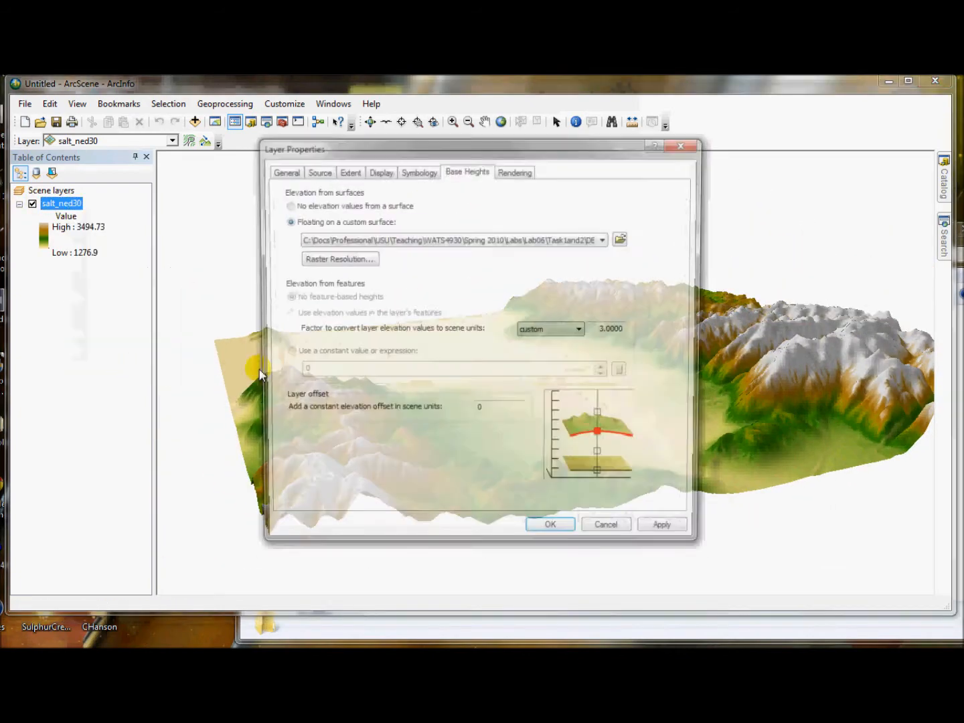
left_click_drag(605, 334, 618, 336)
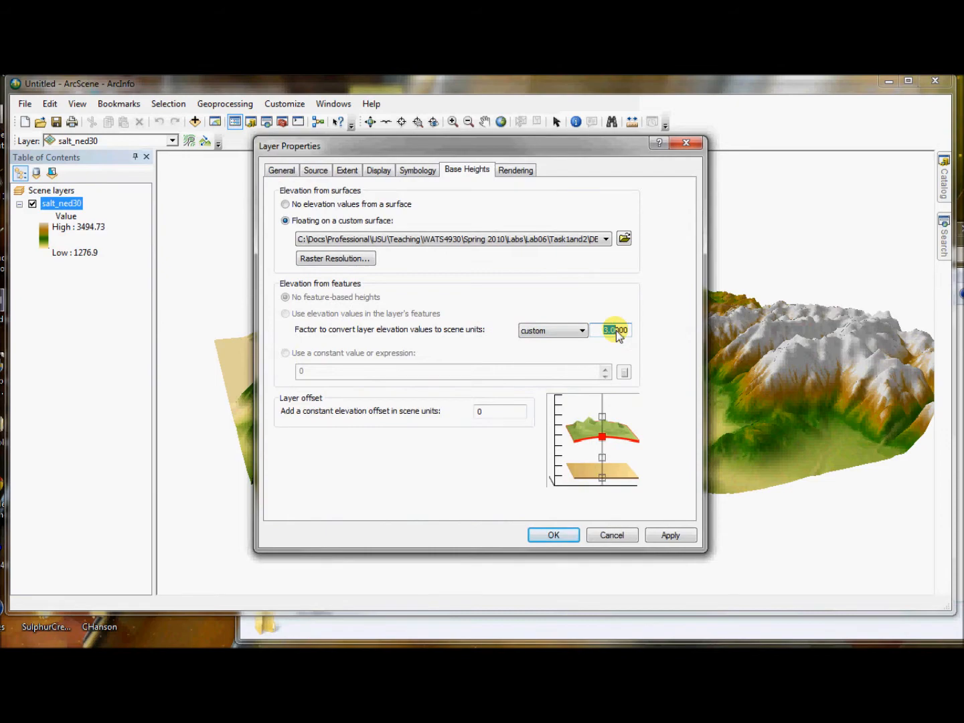
type("1")
left_click(554, 535)
left_click_drag(696, 436, 570, 566)
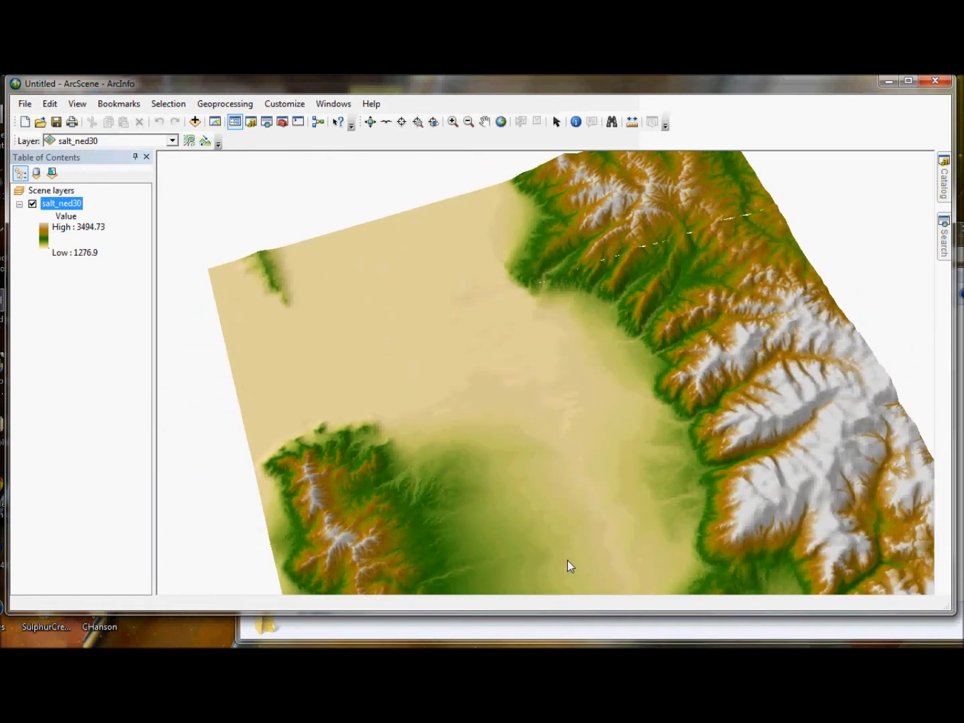
Step: Add the BigCottonwoodWatershed.shp shapefile from the Task1and2 folder to the scene
left_click(195, 124)
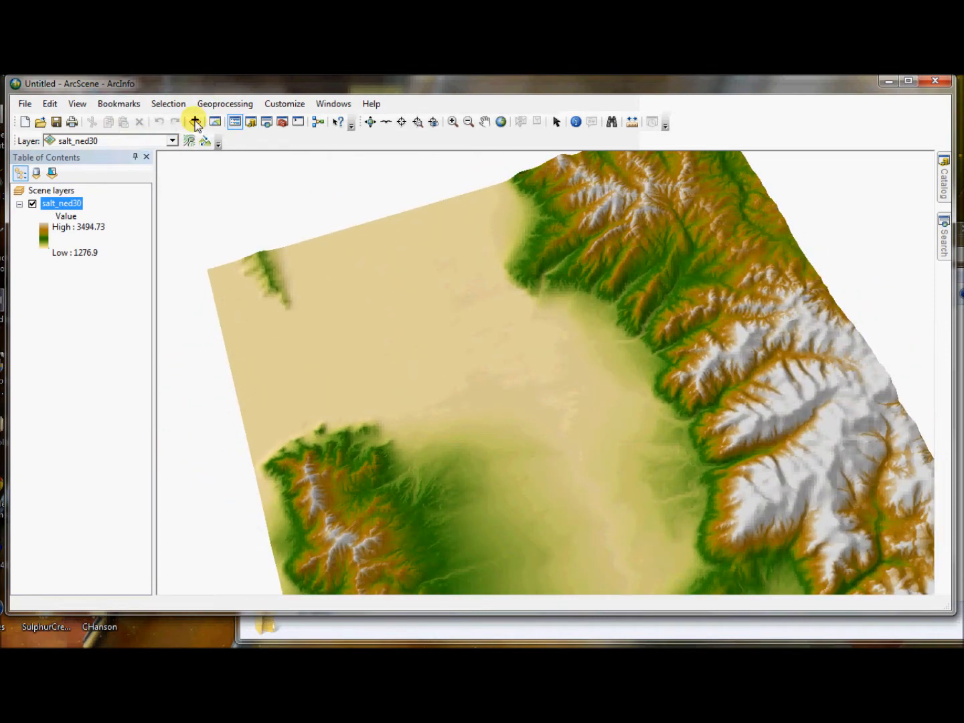
left_click(500, 256)
left_click(499, 256)
left_click(394, 304)
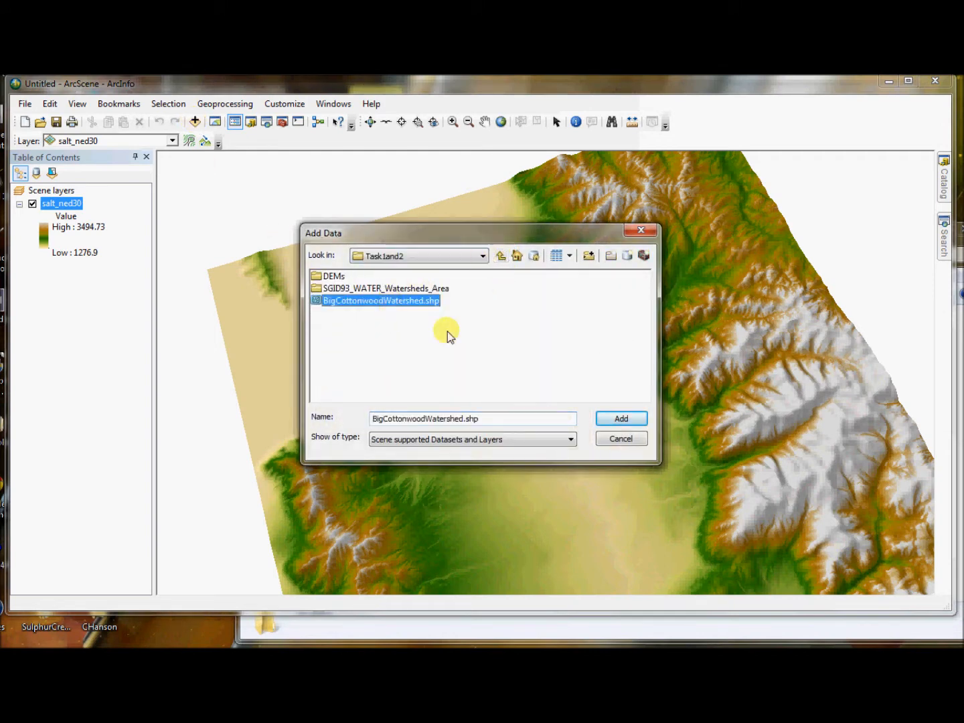
left_click(633, 418)
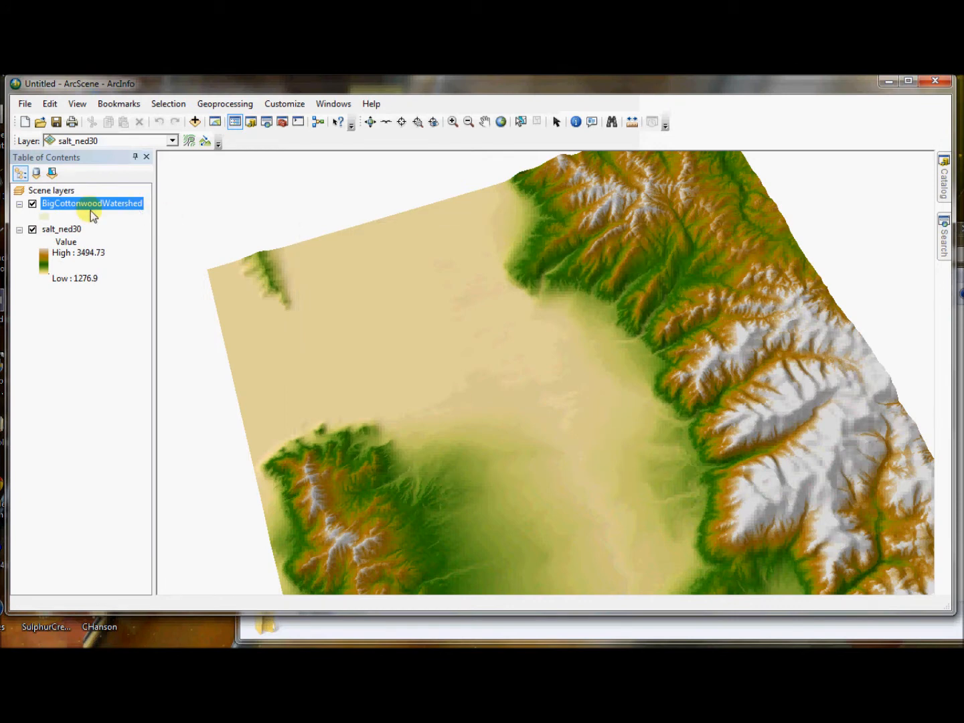
Step: Hide the salt_ned30 layer to view the BigCottonwoodWatershed polygon on its own
left_click(33, 230)
left_click(33, 230)
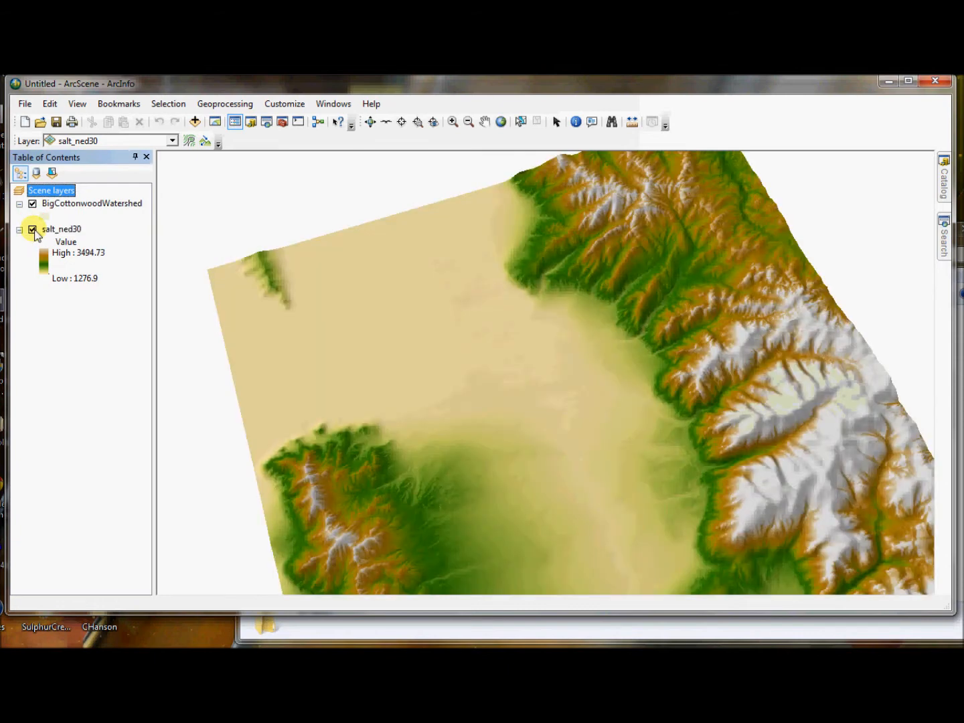
left_click(34, 230)
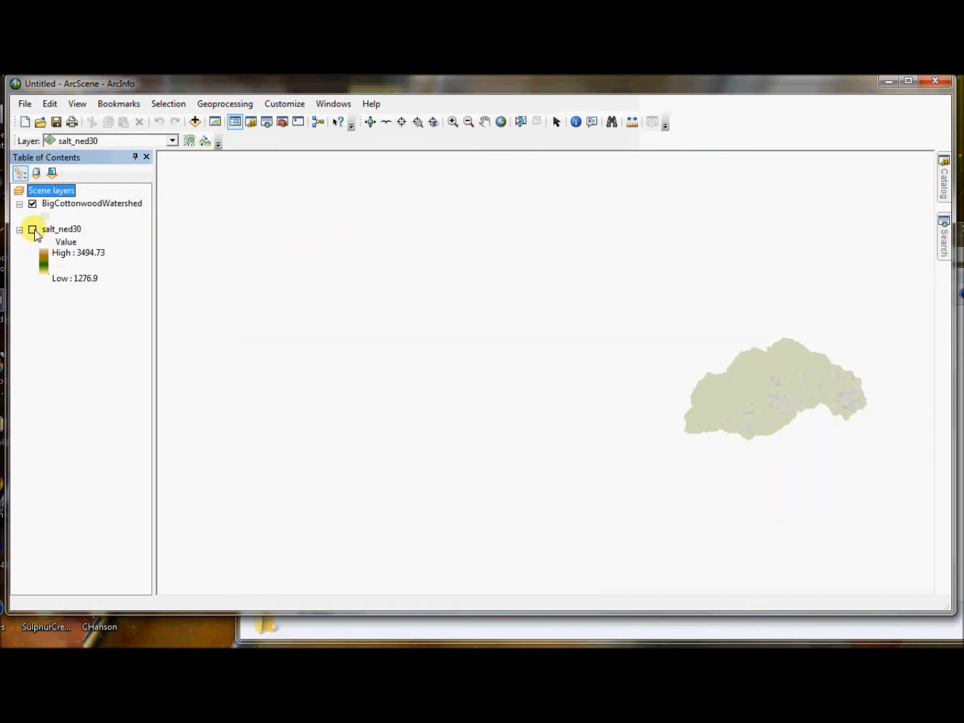
Step: Float the BigCottonwoodWatershed layer's base heights on the custom DEM surface with an elevation conversion factor of 1.5
right_click(81, 206)
left_click(156, 435)
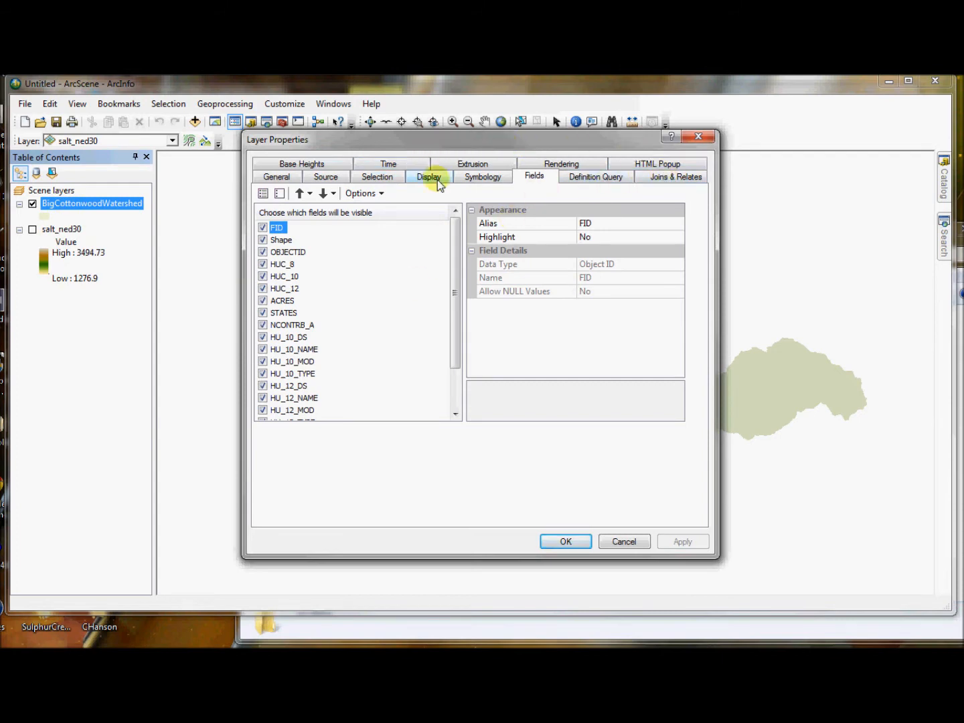
left_click(478, 179)
left_click(331, 165)
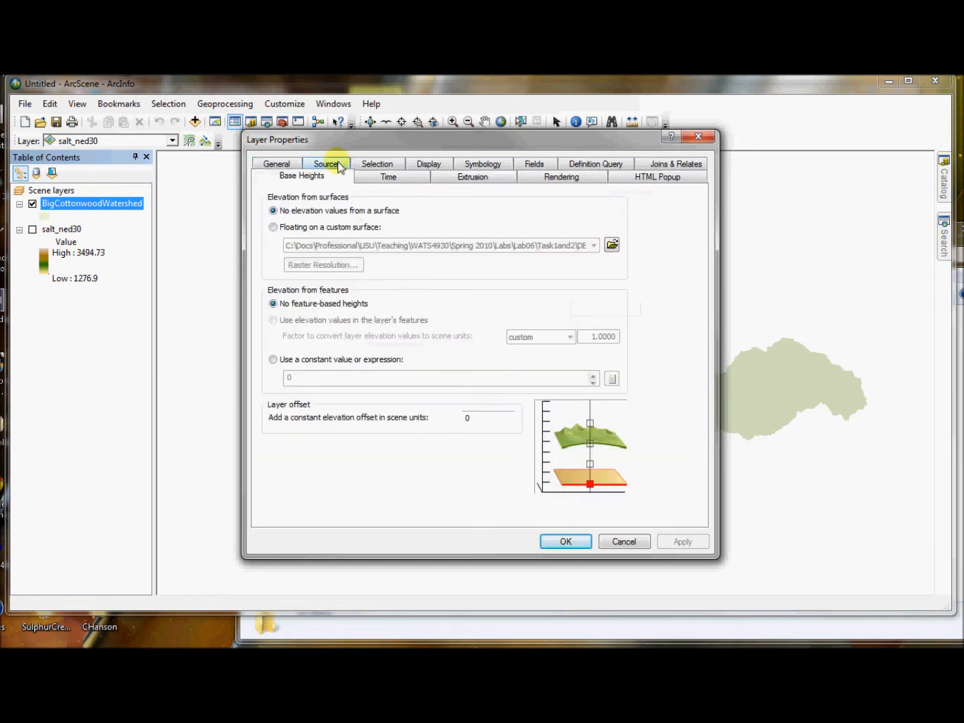
left_click(298, 228)
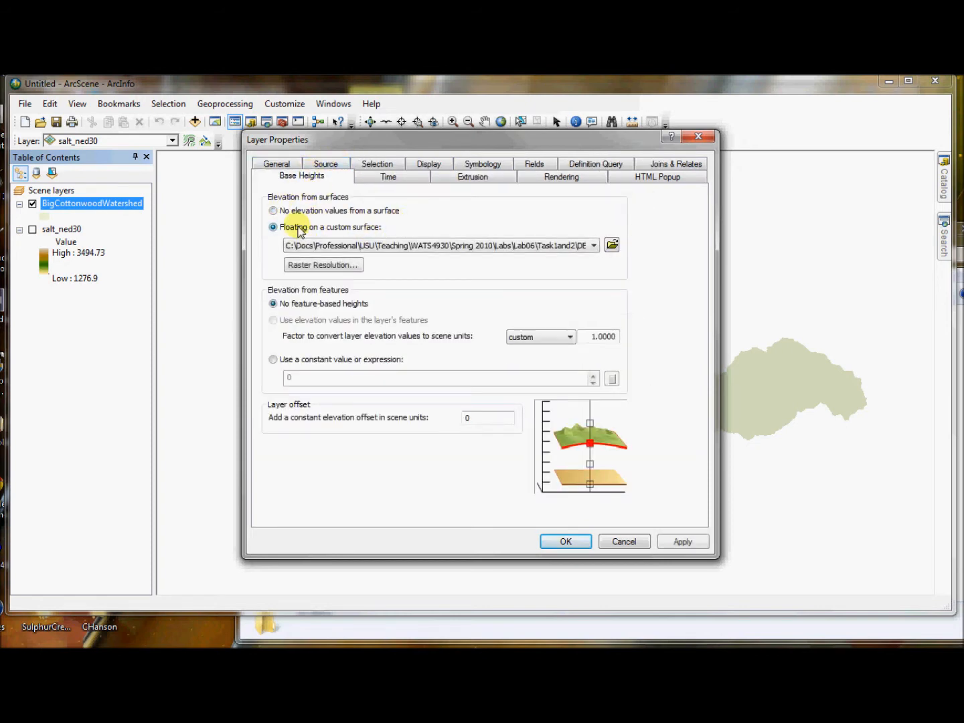
left_click(593, 243)
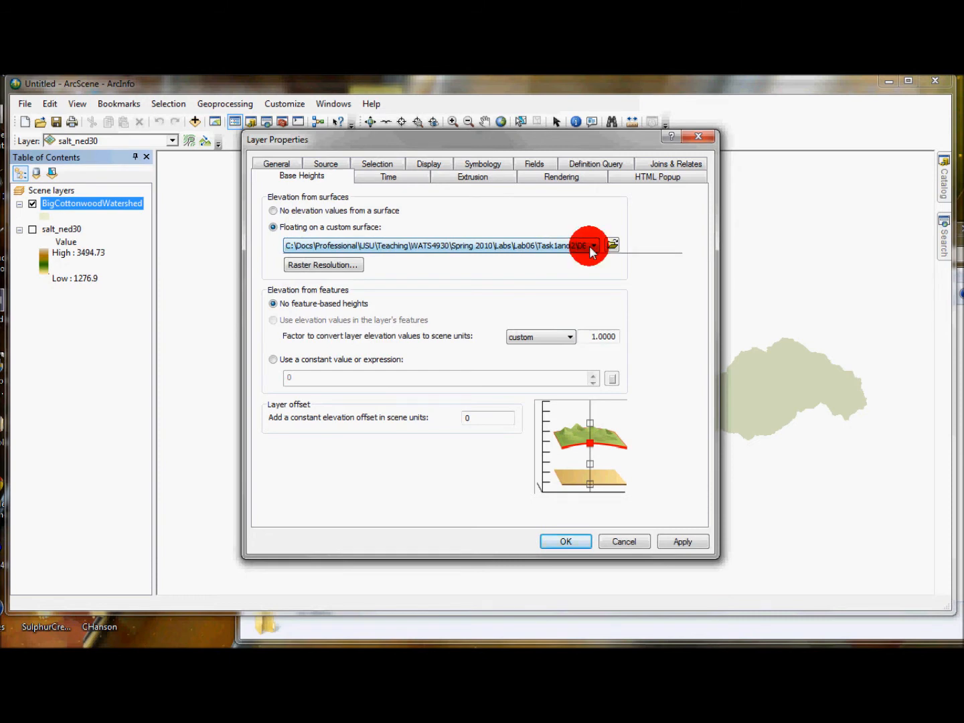
left_click(593, 258)
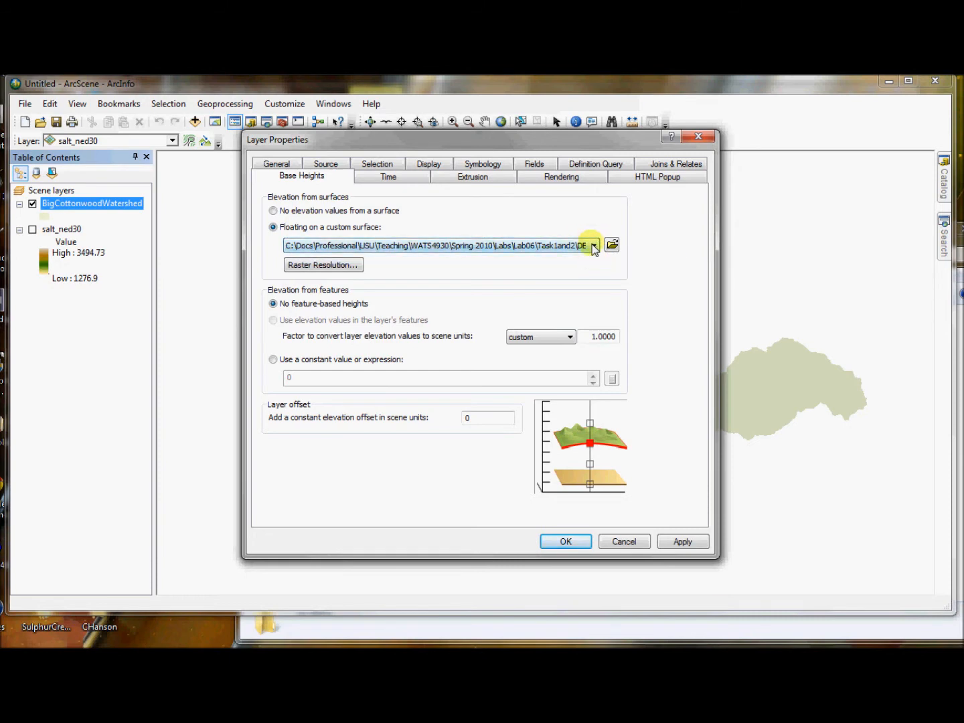
left_click(598, 335)
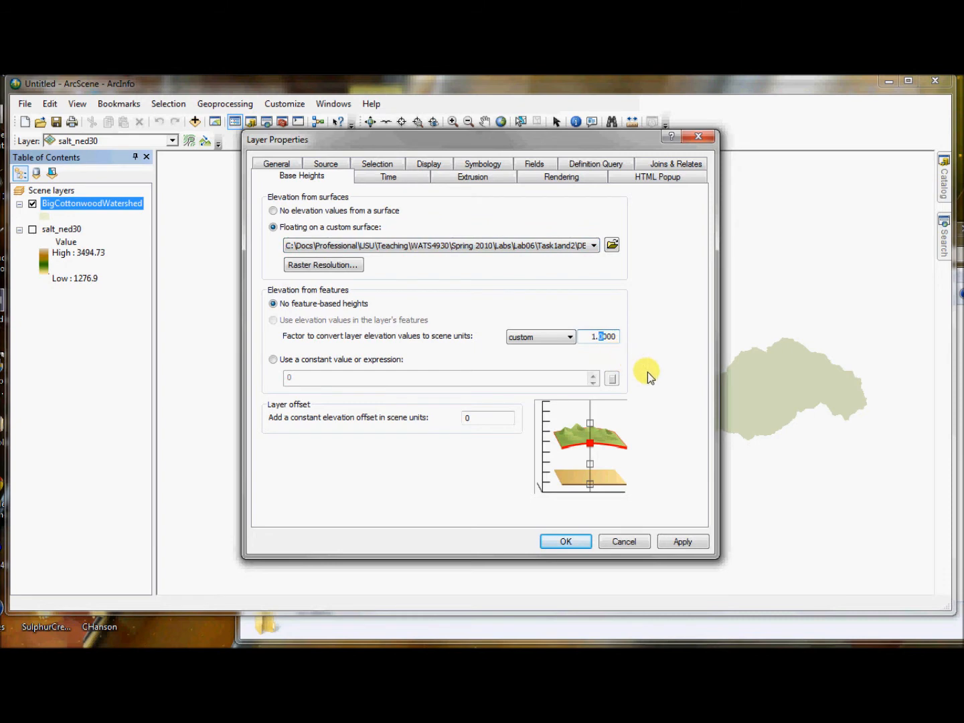
left_click(683, 541)
left_click(577, 541)
Step: Show the salt_ned30 layer again and zoom the scene to the BigCottonwoodWatershed layer
left_click(32, 229)
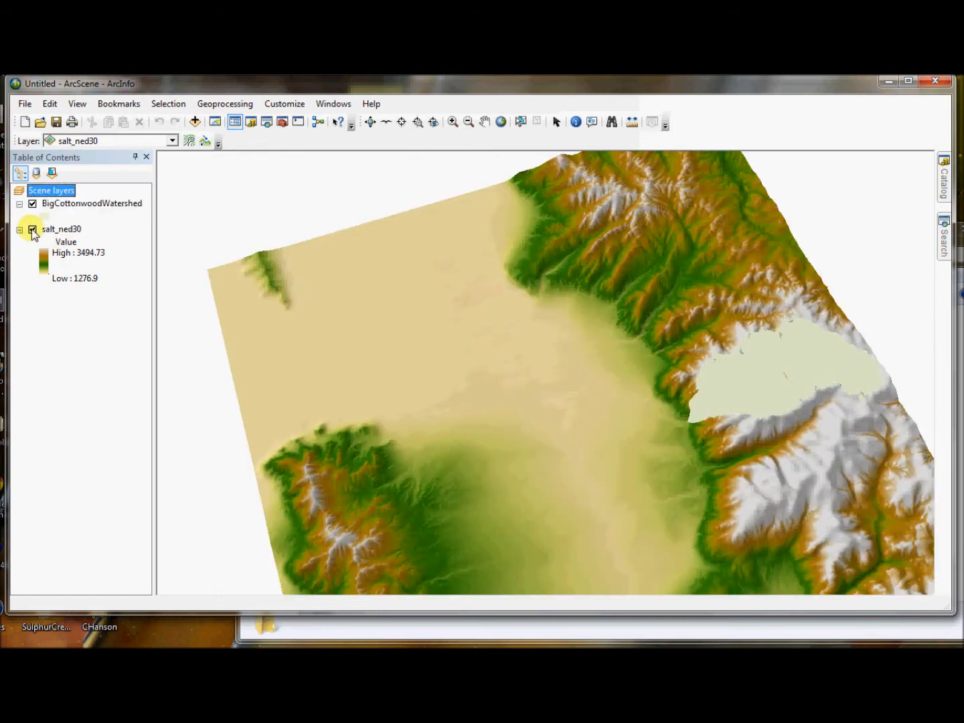
mouse_move(594, 442)
left_mouse_down()
mouse_move(744, 471)
mouse_move(833, 288)
mouse_move(782, 398)
mouse_move(706, 327)
left_mouse_up()
middle_click_drag(706, 327, 707, 464)
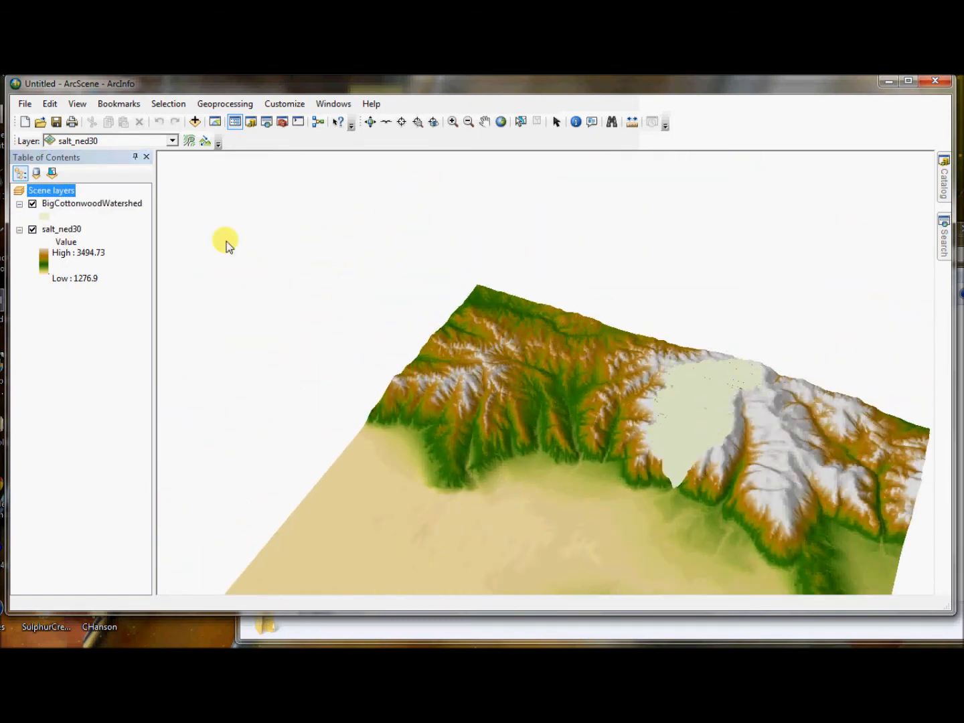
right_click(74, 202)
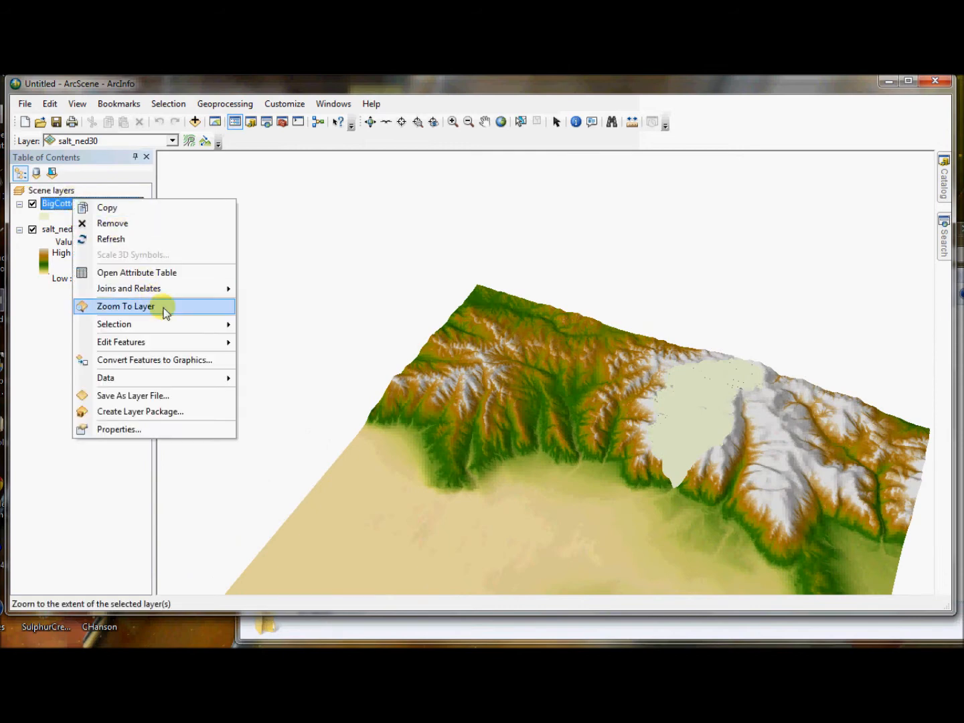
left_click(221, 307)
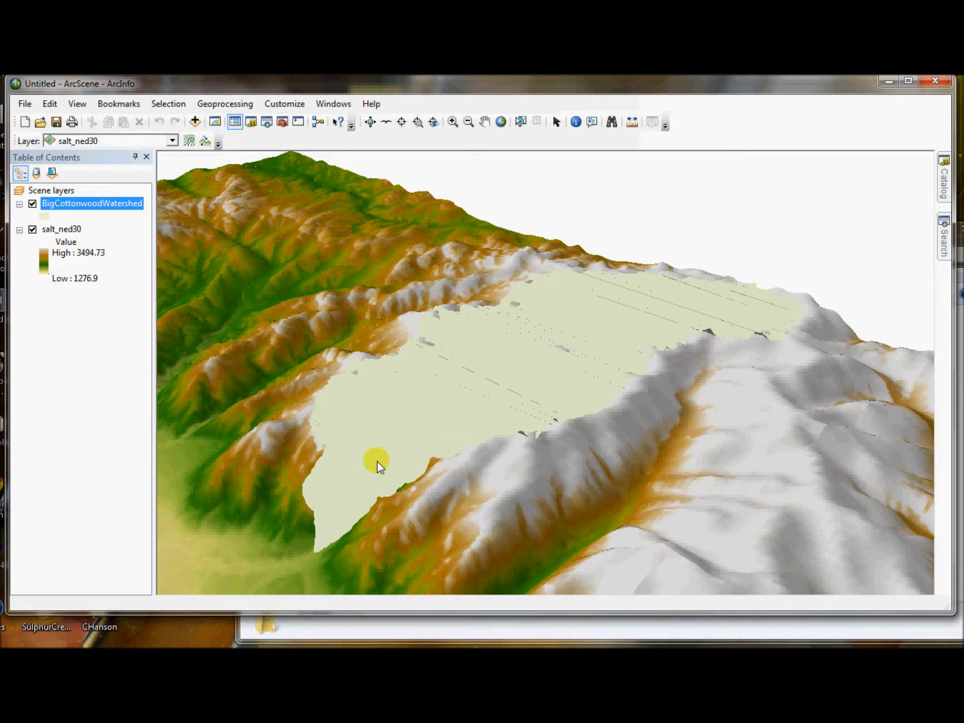
Step: Change the BigCottonwoodWatershed layer's symbol to Hollow with a red outline and apply it
right_click(87, 205)
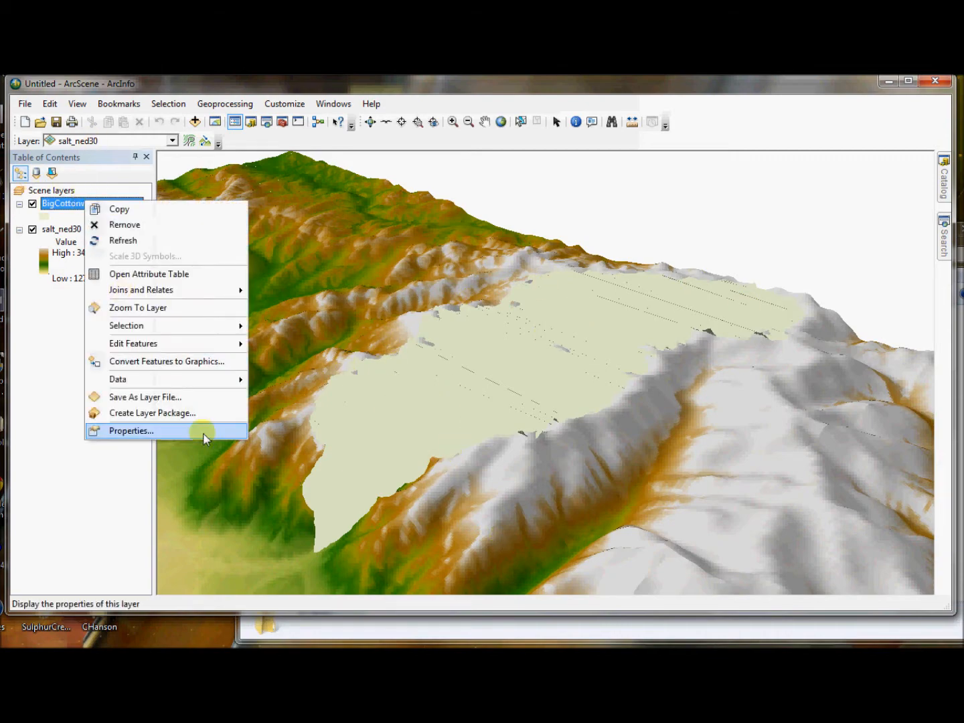
left_click(195, 436)
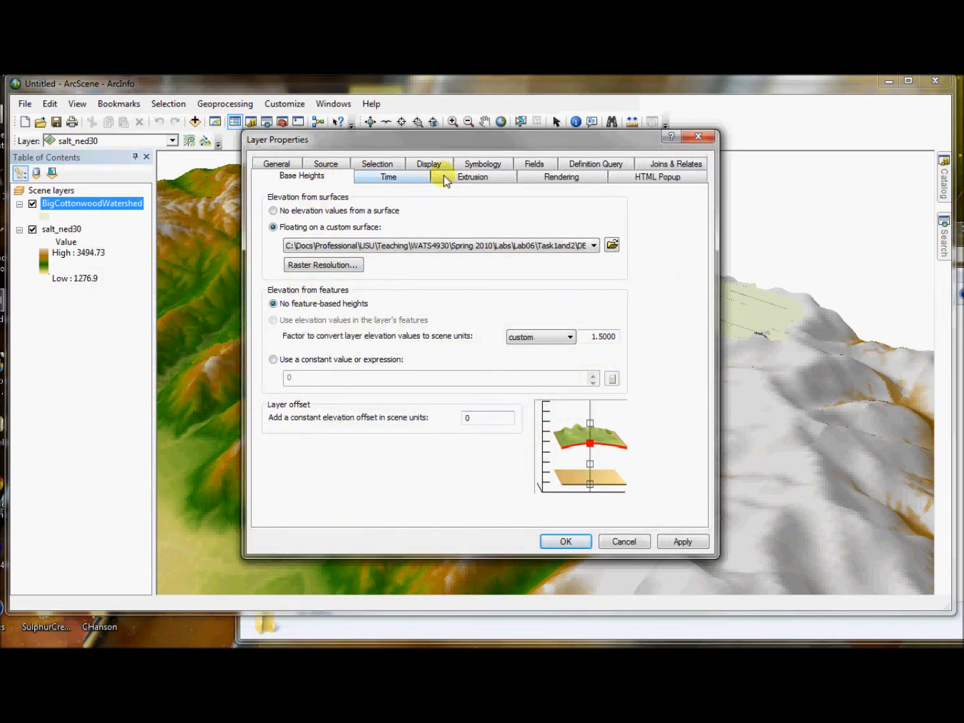
left_click(493, 164)
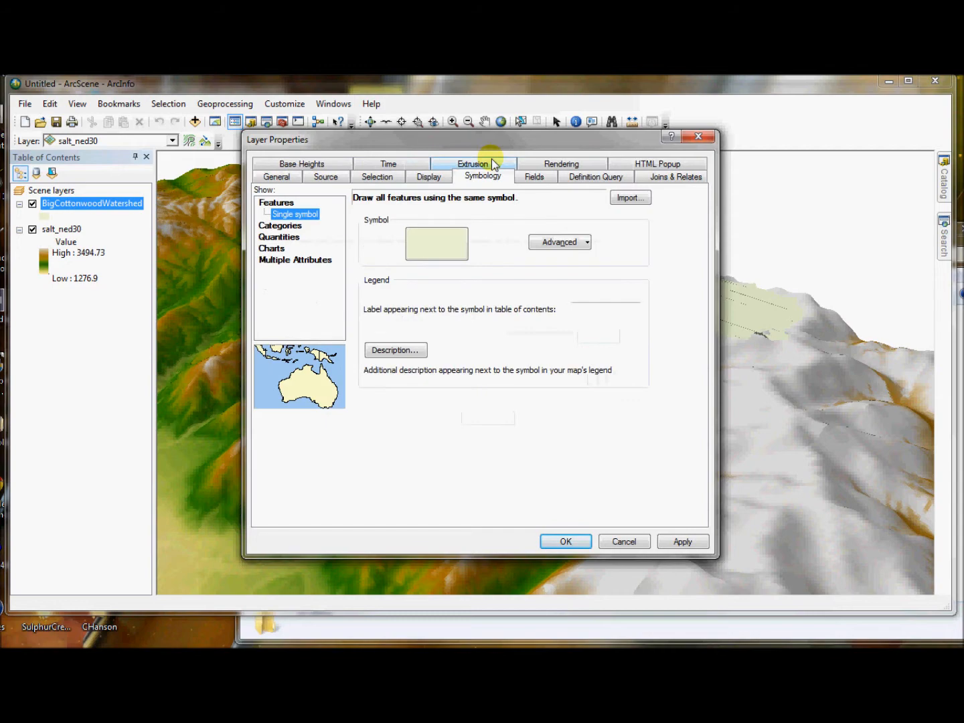
left_click(437, 244)
left_click_drag(522, 261, 522, 327)
left_click(320, 425)
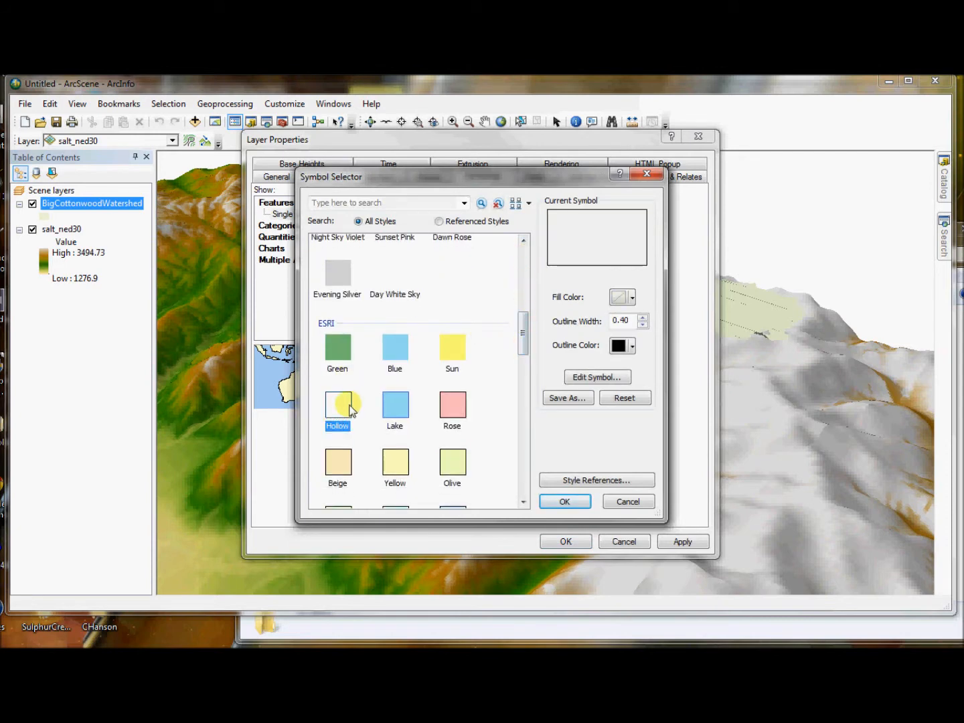
left_click(635, 346)
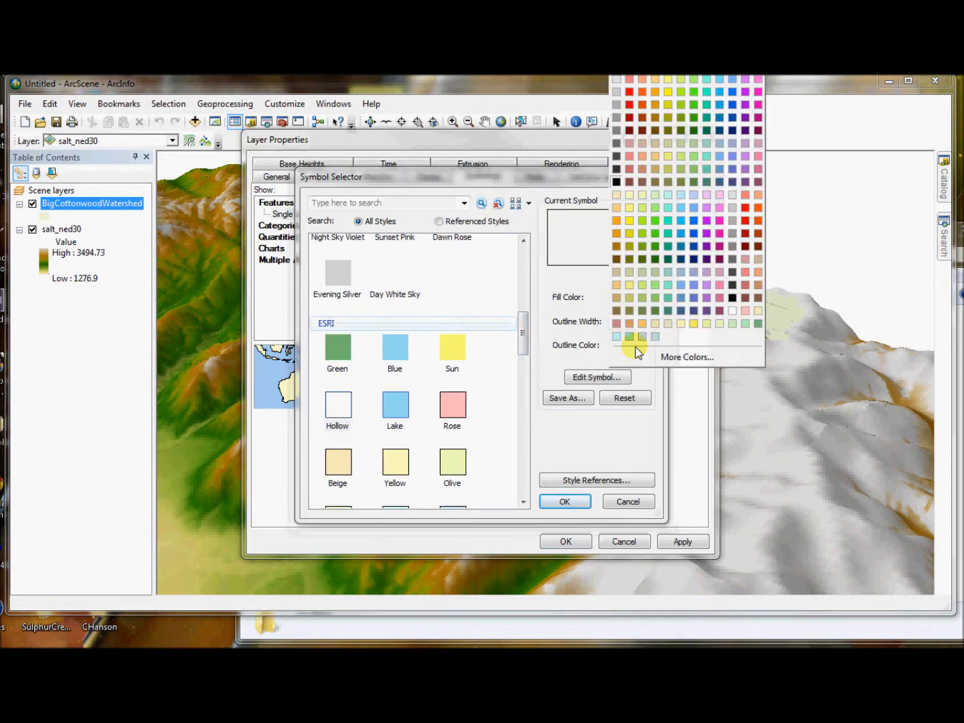
left_click(628, 92)
left_click(569, 501)
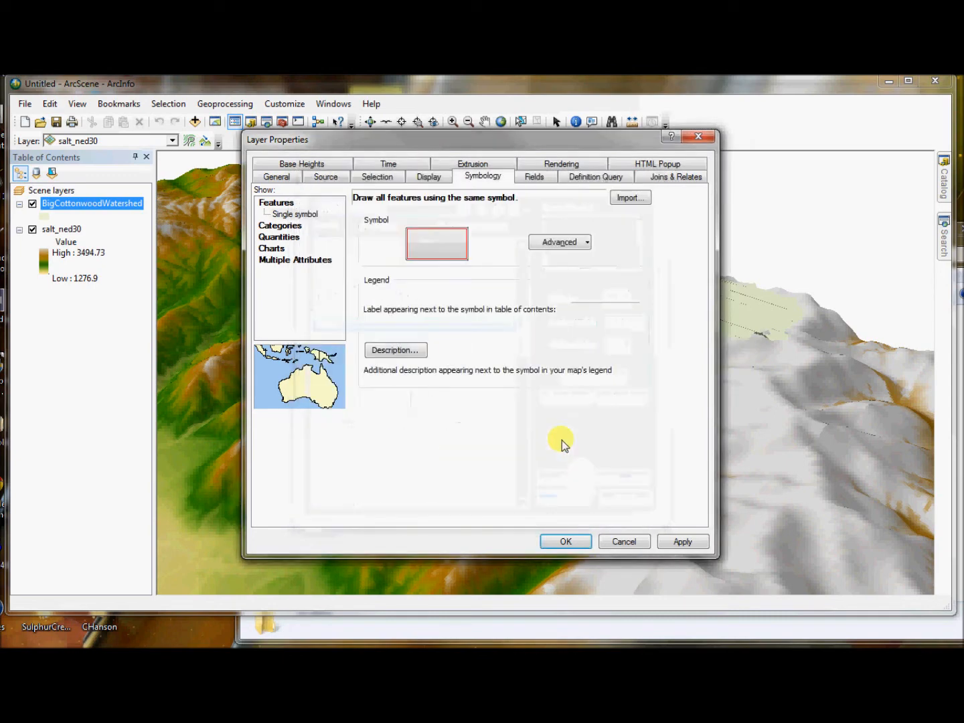
left_click(682, 542)
mouse_move(609, 136)
left_mouse_down()
mouse_move(378, 289)
mouse_move(770, 639)
mouse_move(858, 253)
mouse_move(946, 290)
mouse_move(963, 509)
mouse_move(853, 238)
mouse_move(826, 201)
left_mouse_up()
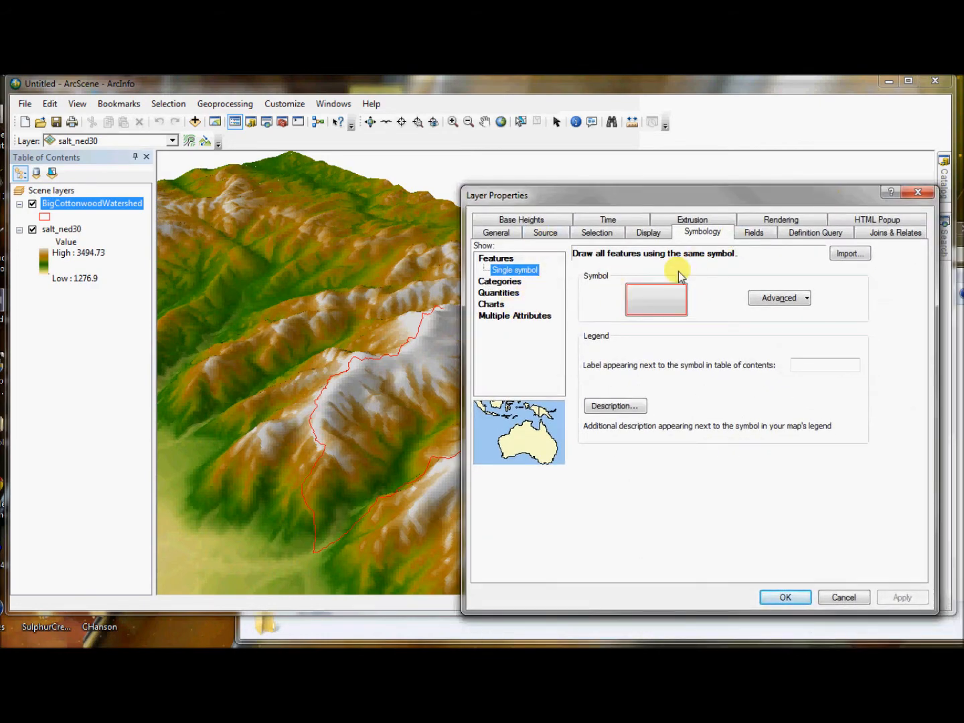
Step: Give the BigCottonwoodWatershed symbol a pale orange fill color
left_click(653, 300)
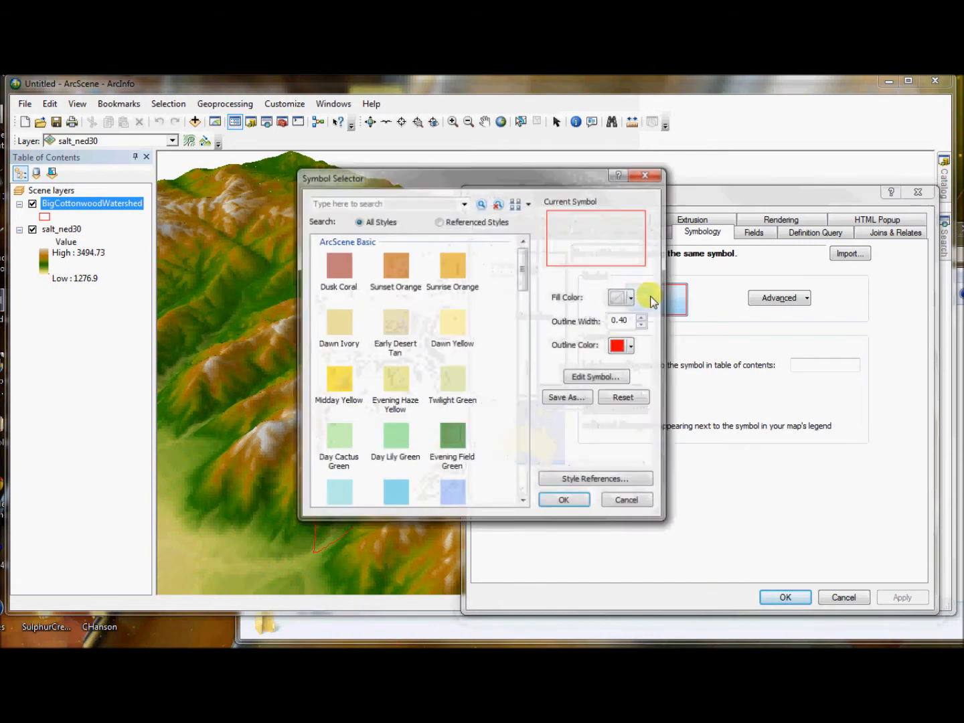
left_click(628, 298)
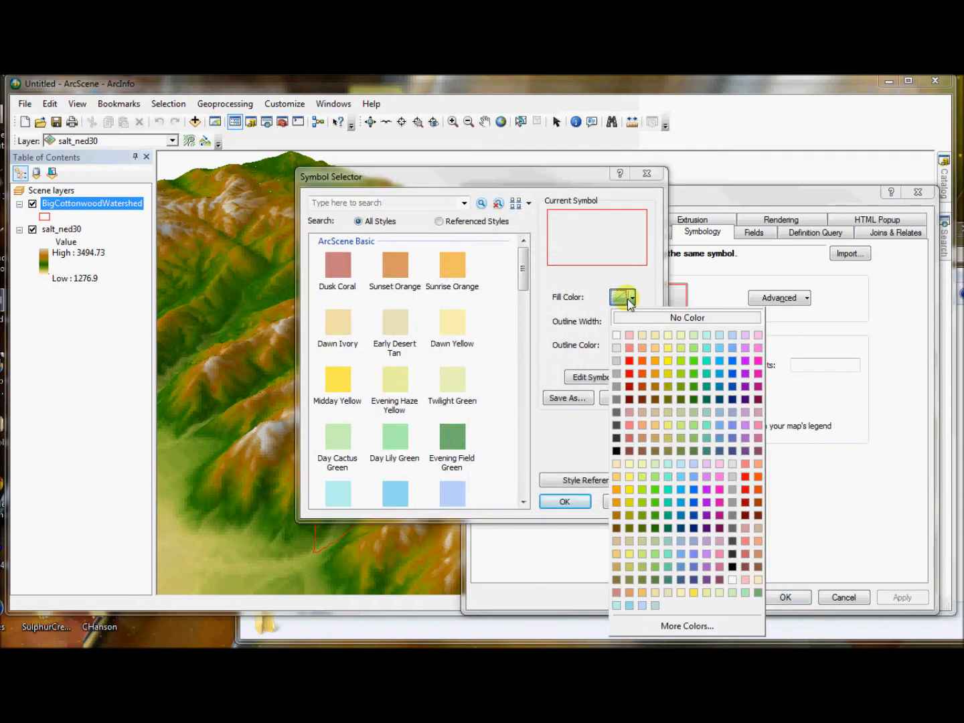
left_click(628, 338)
left_click(575, 502)
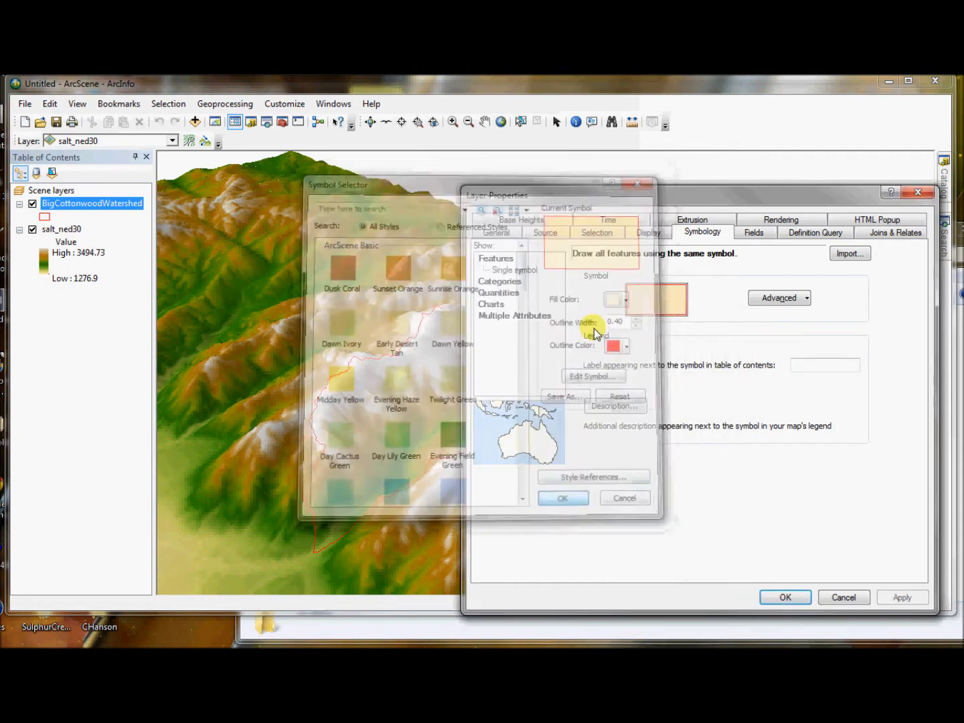
Step: Set the BigCottonwoodWatershed layer's transparency to 30% and inspect the watershed draped over the terrain
left_click(647, 234)
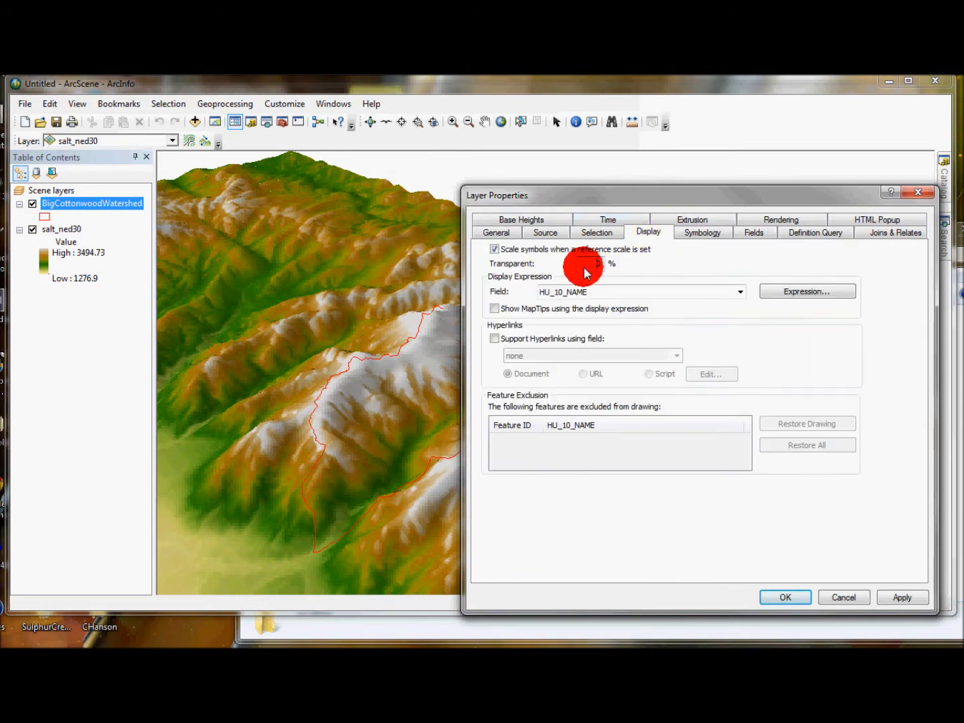
left_click(897, 596)
left_click_drag(538, 191, 757, 379)
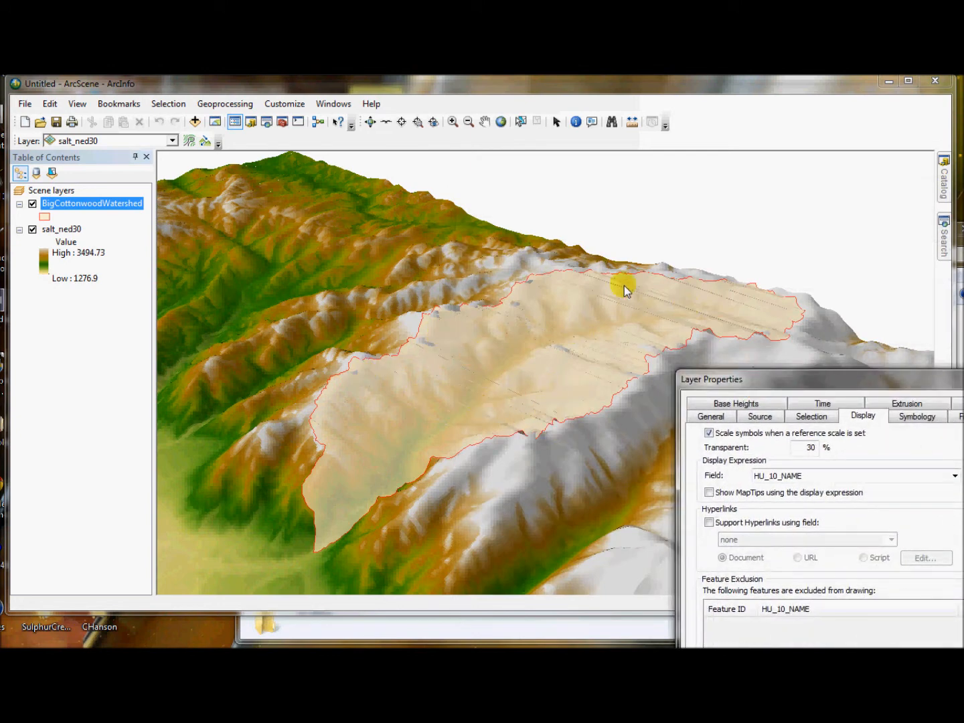
left_click_drag(879, 393, 619, 155)
left_click(743, 537)
left_click_drag(460, 453, 542, 304)
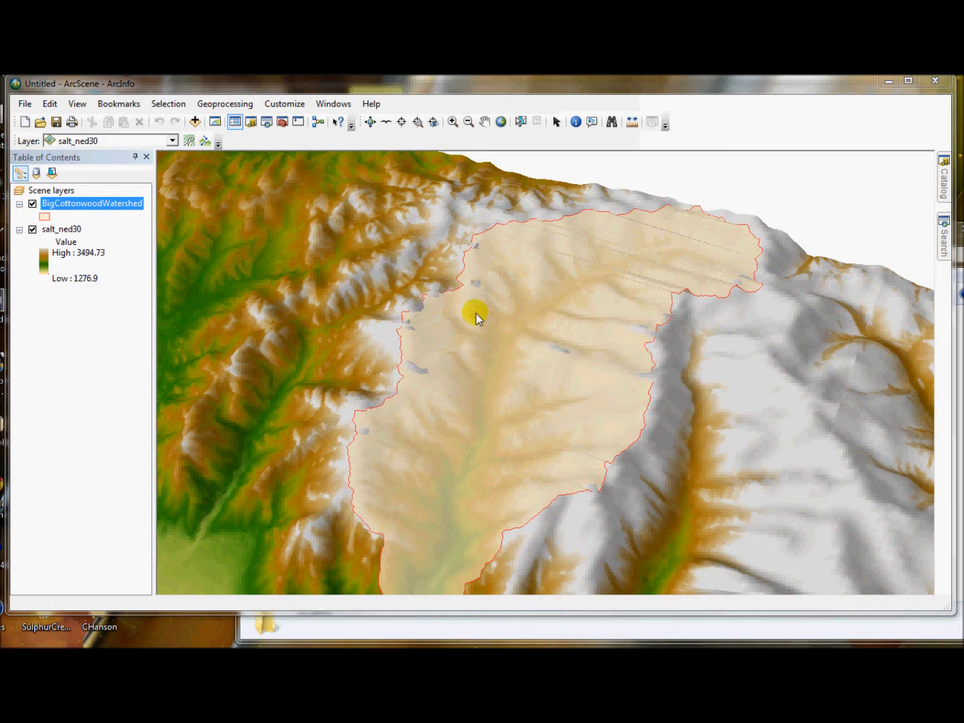
Step: Remove the fill color from the BigCottonwoodWatershed symbol so only its red outline is drawn
left_click_drag(483, 472, 407, 345)
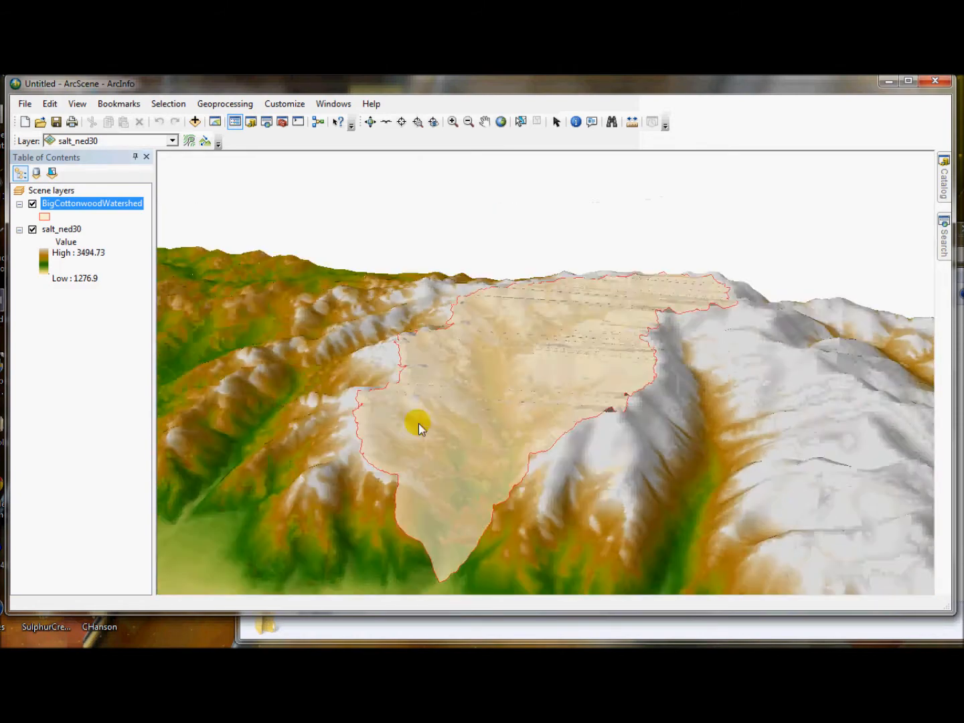
left_click_drag(419, 423, 383, 497)
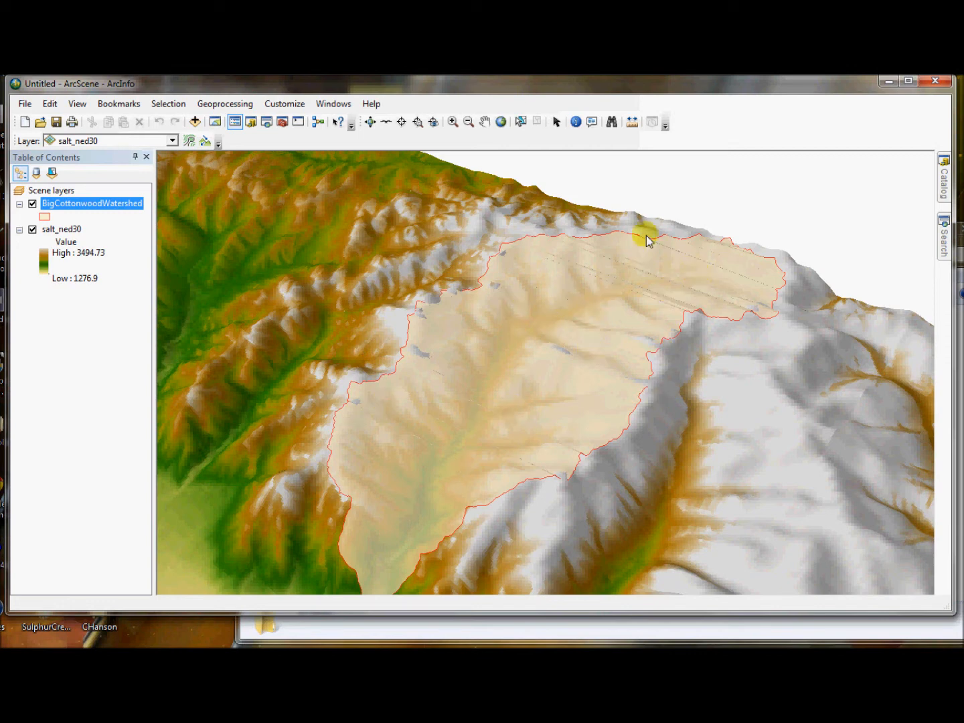
right_click(64, 203)
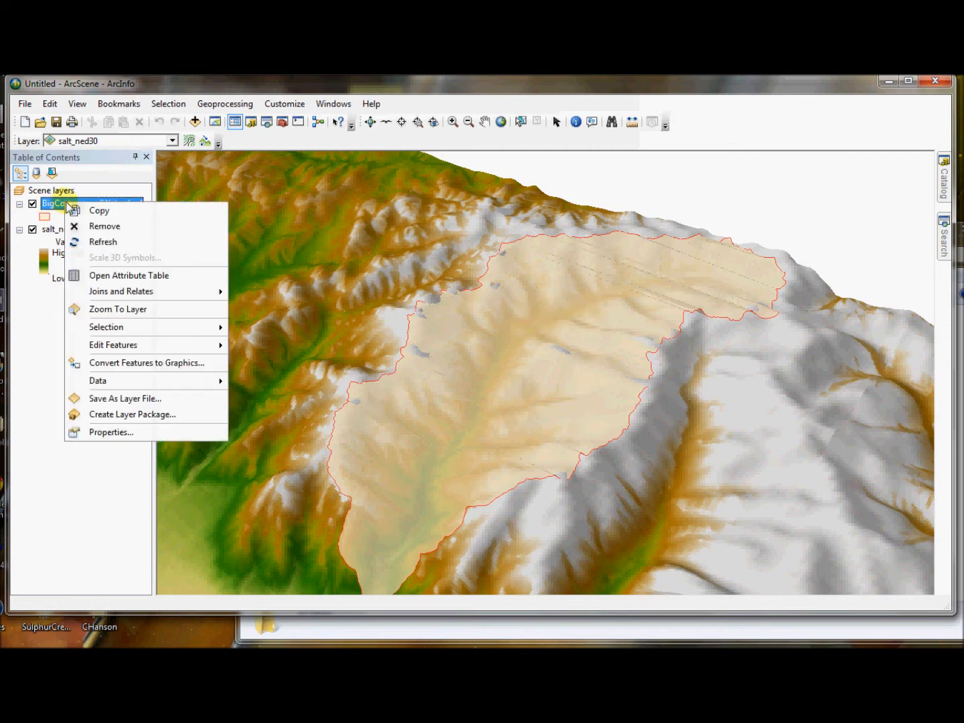
left_click(173, 429)
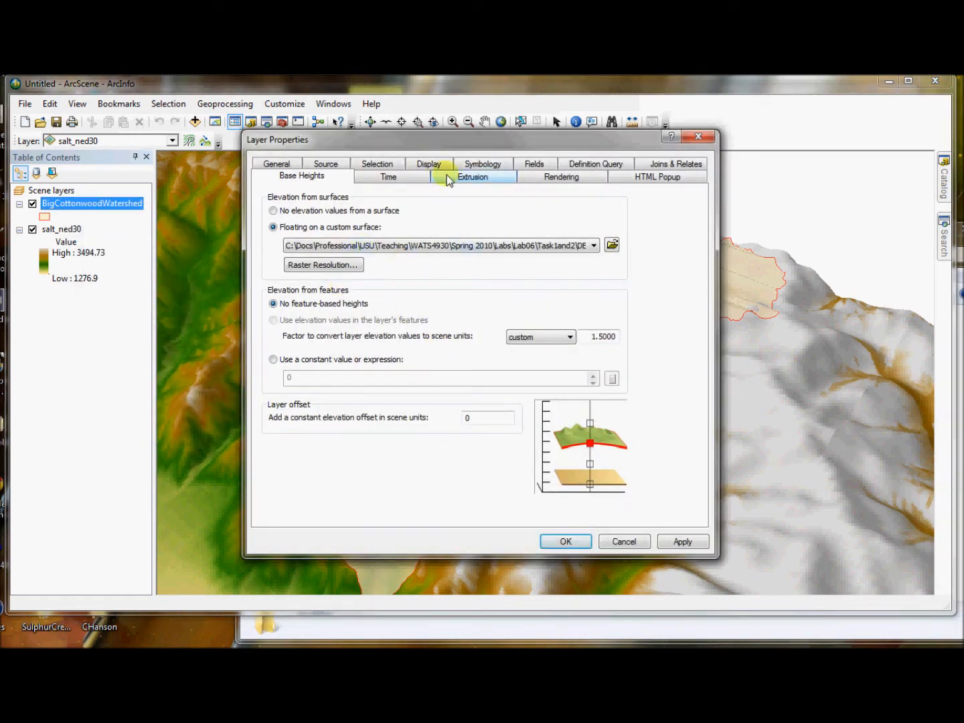
left_click(485, 163)
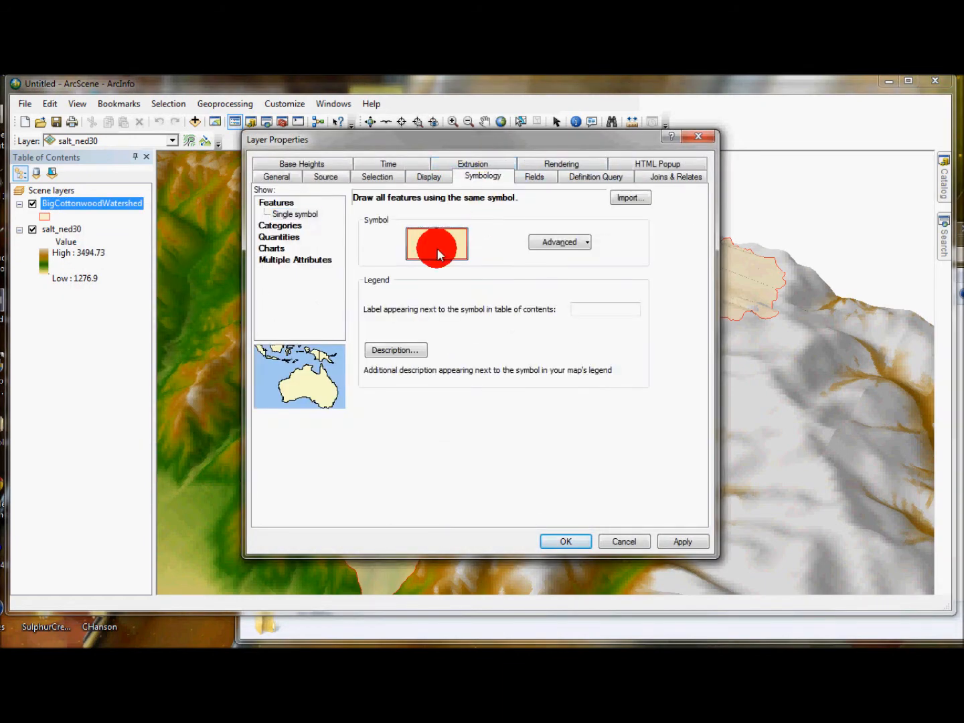
left_click(436, 247)
left_click(626, 296)
left_click(636, 316)
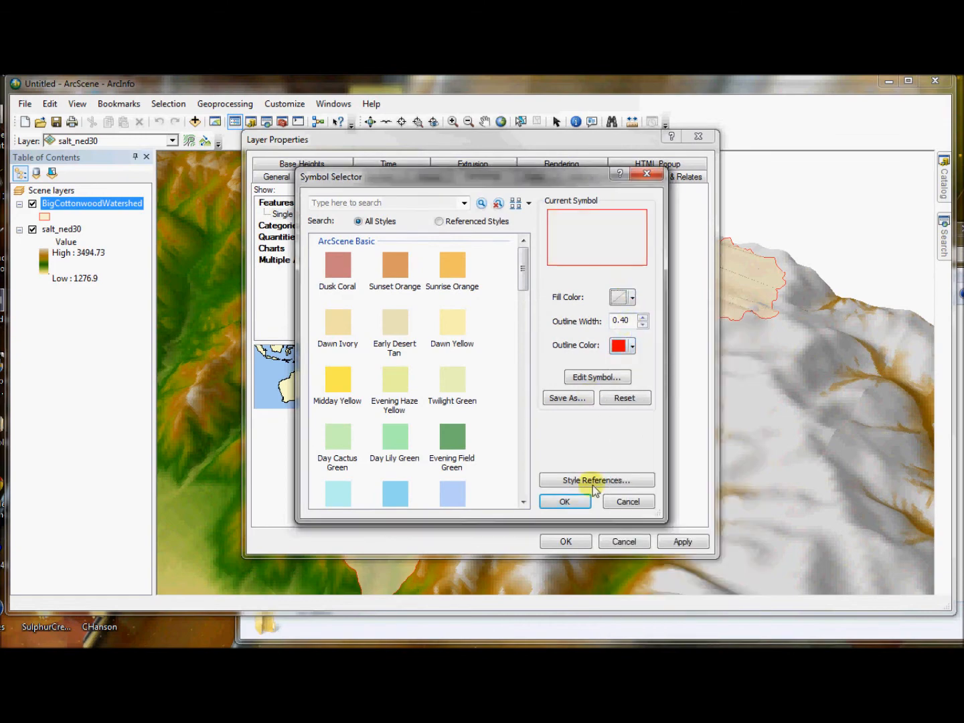
left_click(565, 501)
left_click(566, 541)
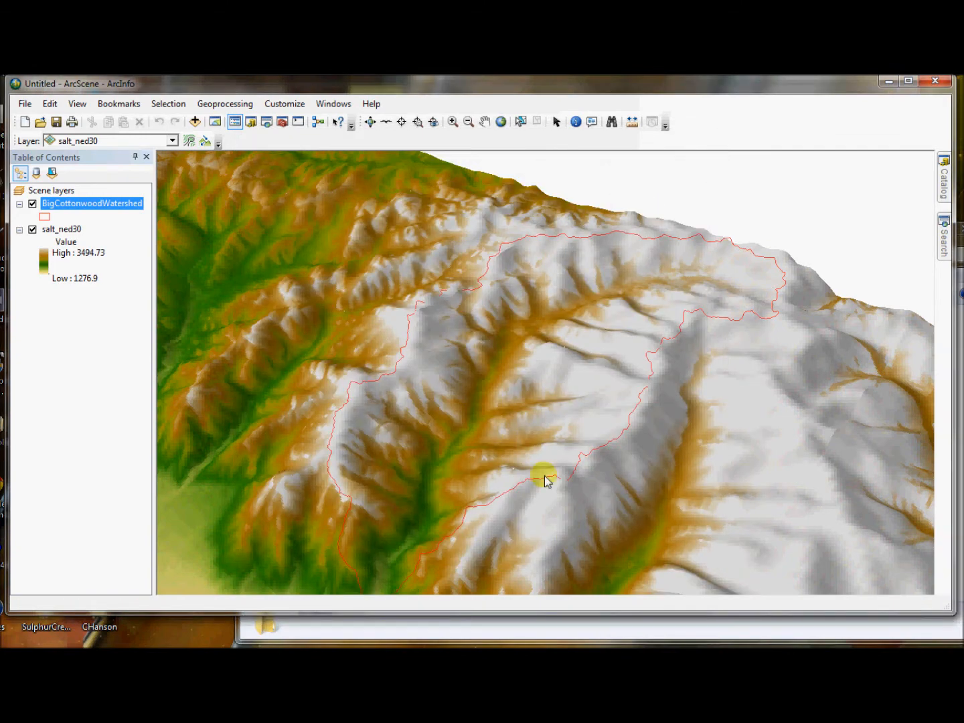
Step: Examine the BigCottonwoodWatershed outline on the 3D terrain from several angles
scroll(502, 460, "up", 5)
scroll(502, 459, "down", 5)
left_click_drag(496, 495, 149, 465)
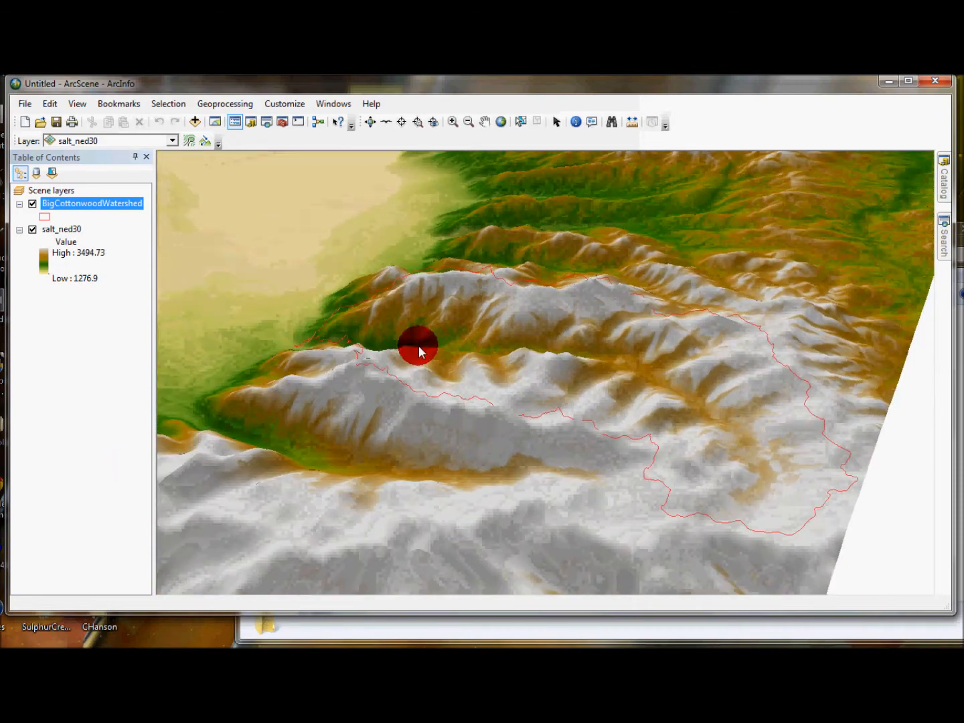
left_click_drag(418, 346, 75, 309)
left_click_drag(624, 322, 938, 360)
left_click_drag(590, 403, 840, 329)
left_click_drag(482, 378, 668, 437)
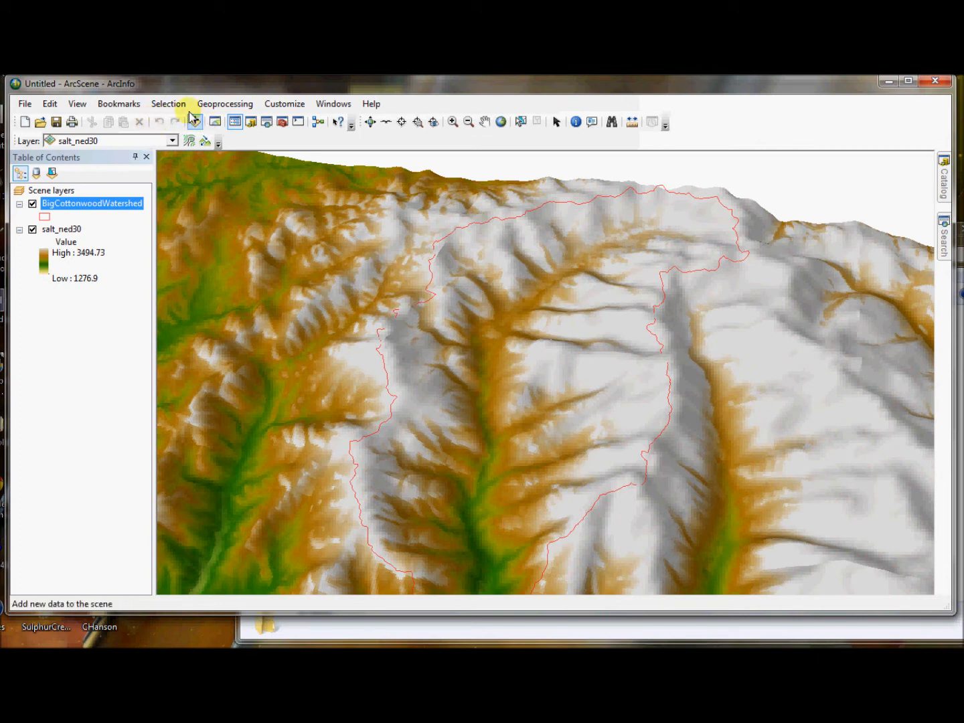
left_click(25, 105)
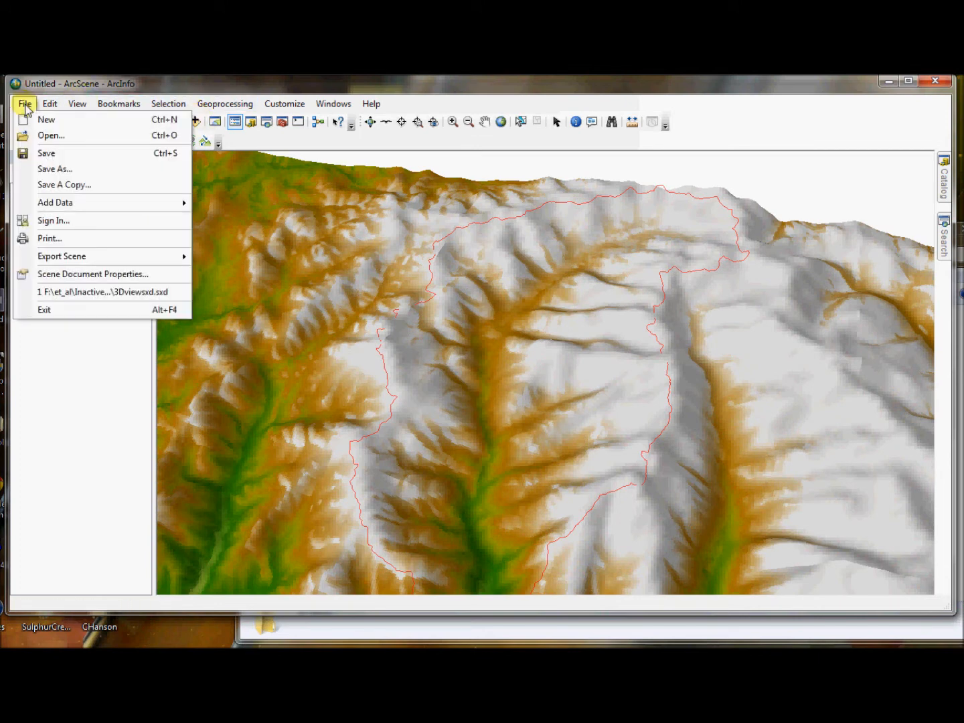
mouse_move(94, 208)
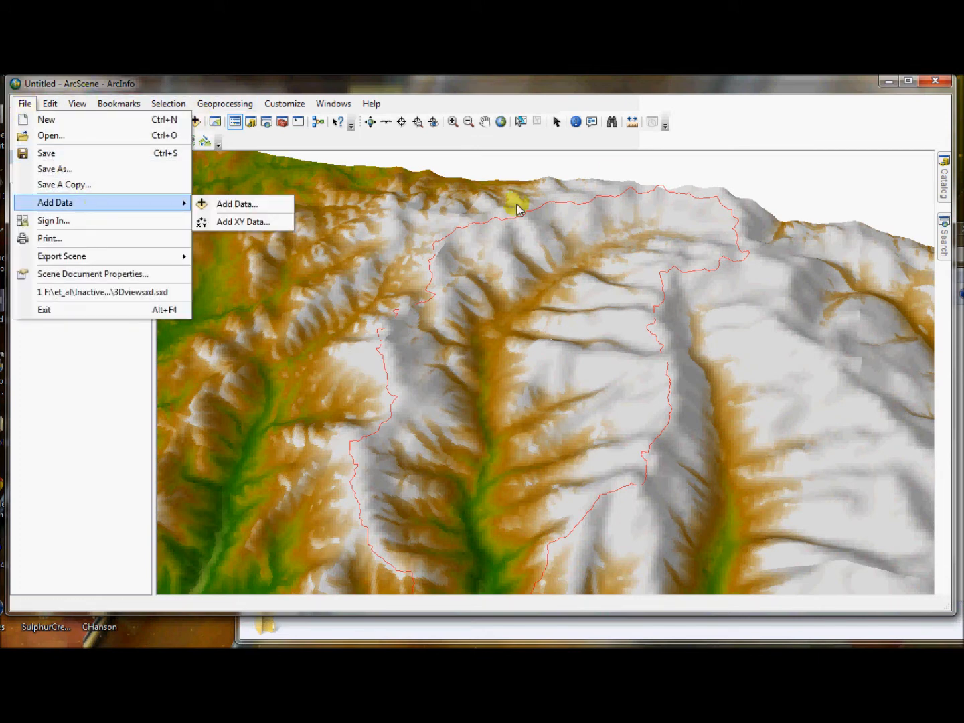
left_click(548, 85)
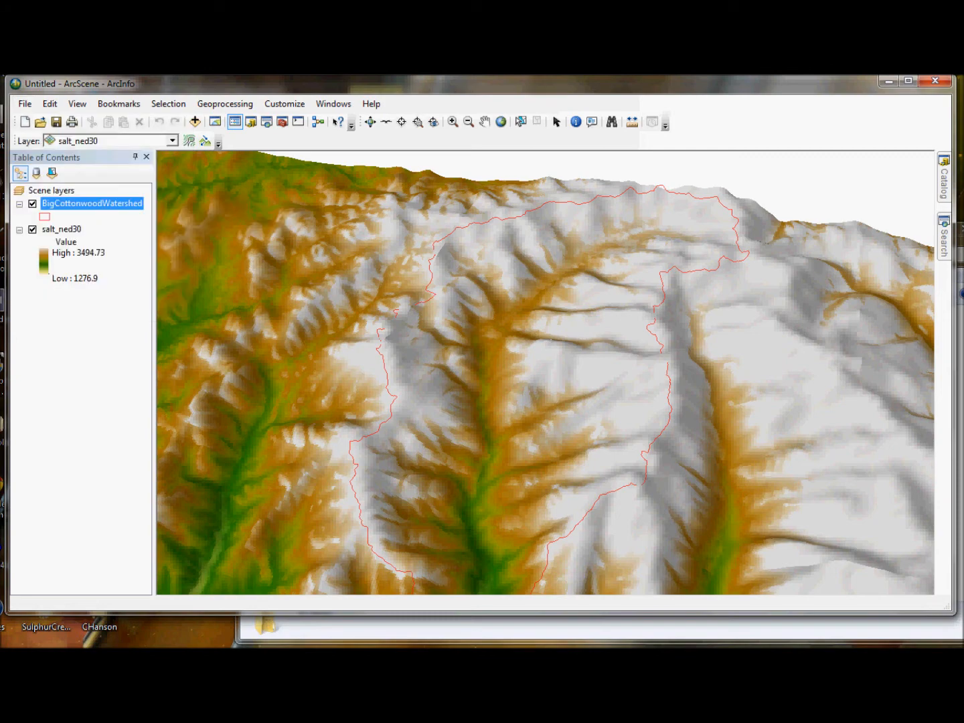
Step: Add the contours_12m_froma10mdem.shp shapefile from the 10mDEM folder to the scene
left_click(196, 122)
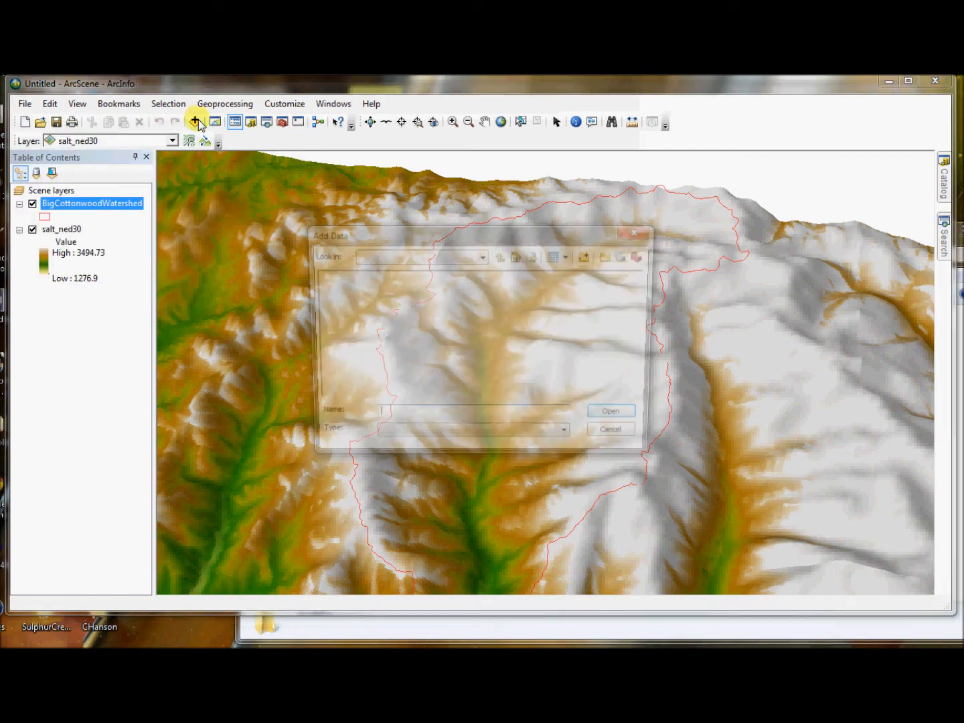
double_click(334, 275)
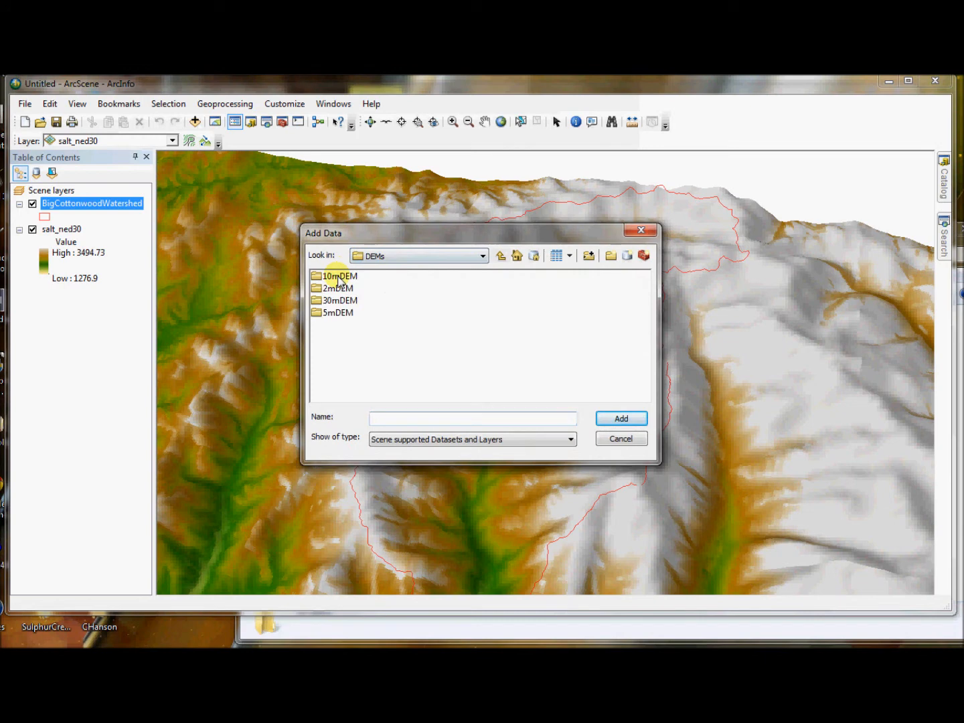
left_click(328, 305)
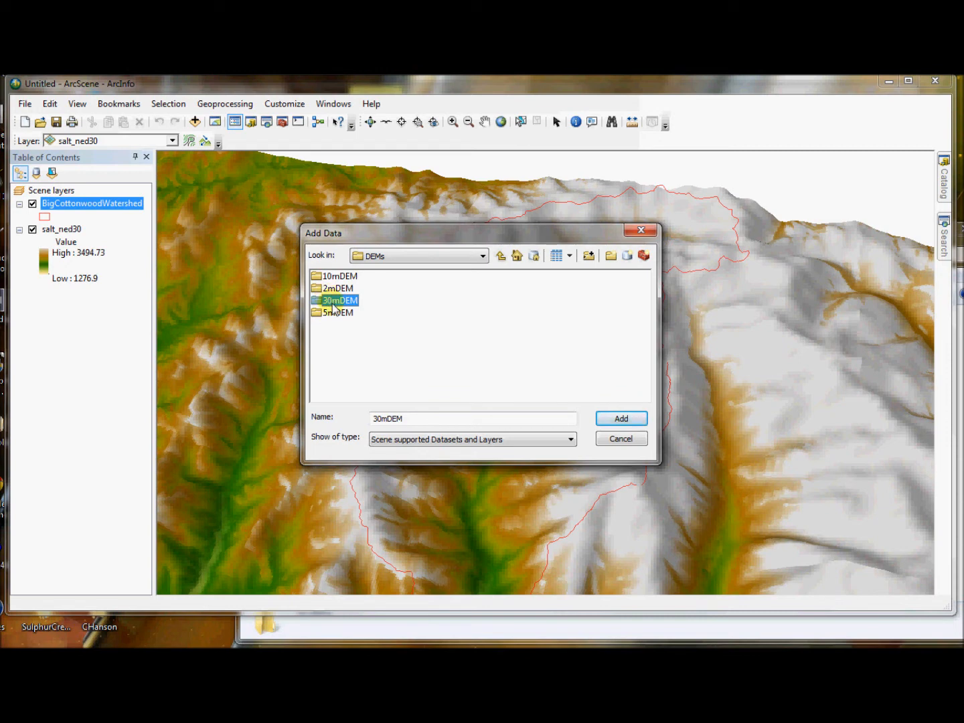
double_click(338, 277)
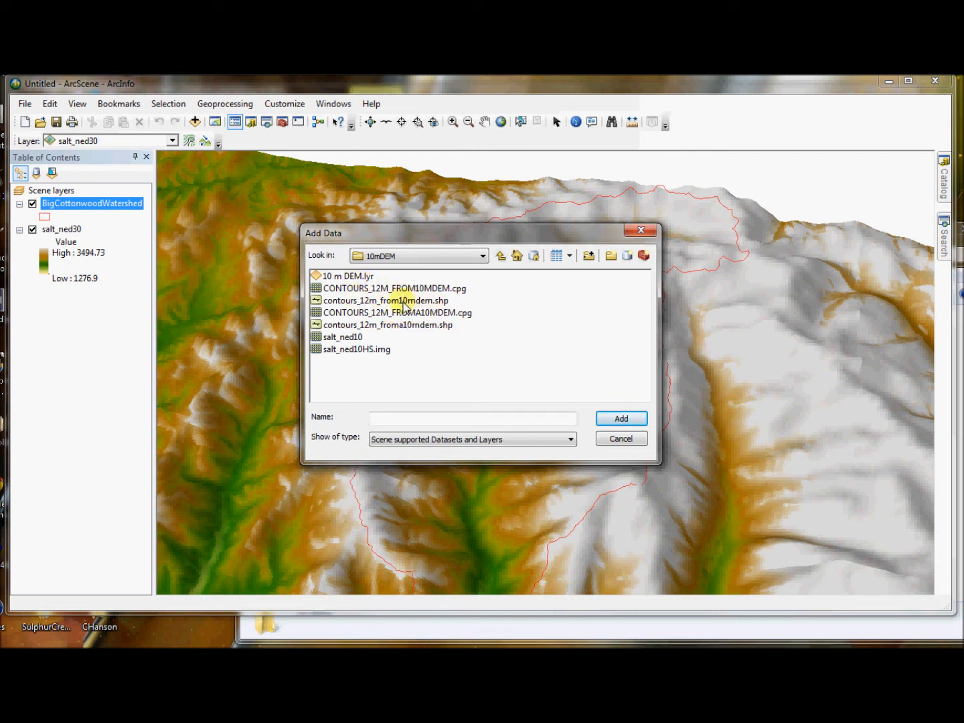
left_click(397, 325)
left_click(629, 419)
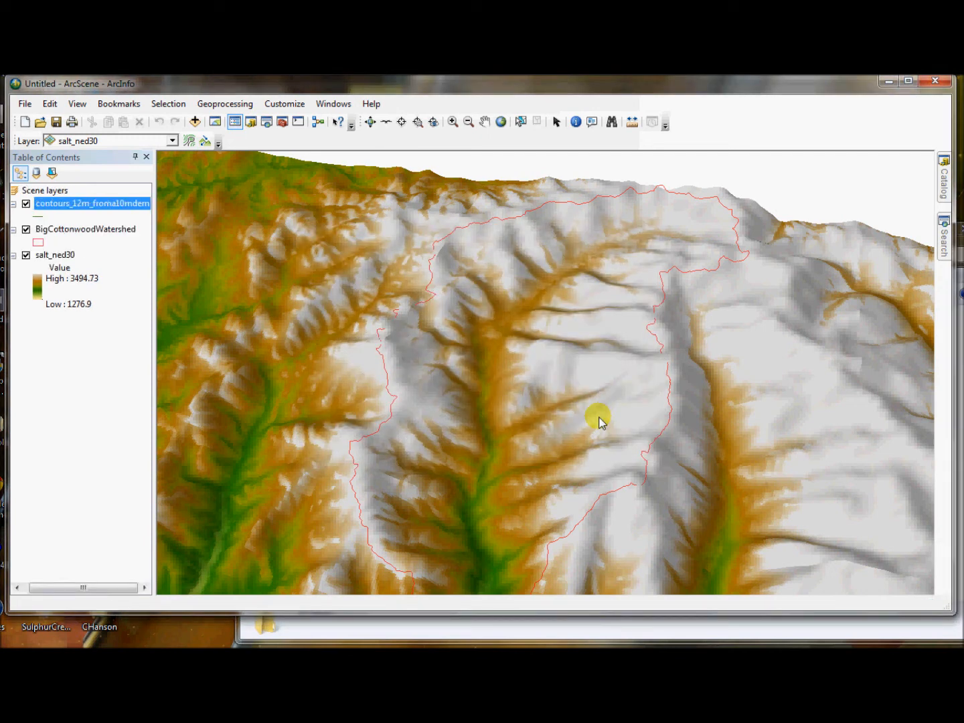
Step: Set the contours_12m_froma10mdem layer's base heights to float on the custom DEM surface
right_click(99, 206)
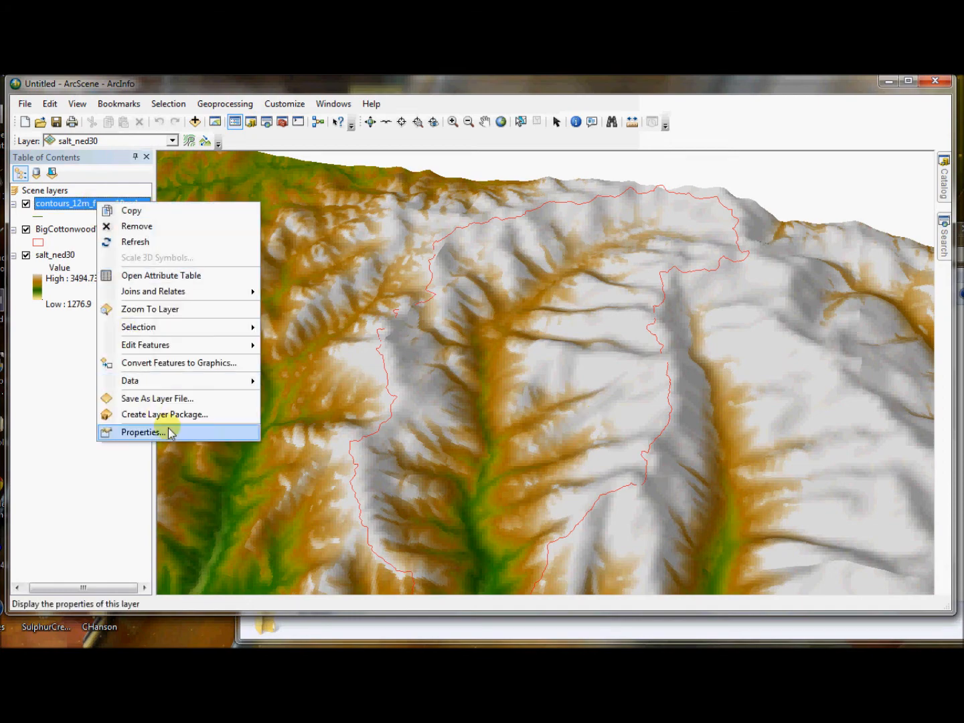
left_click(167, 428)
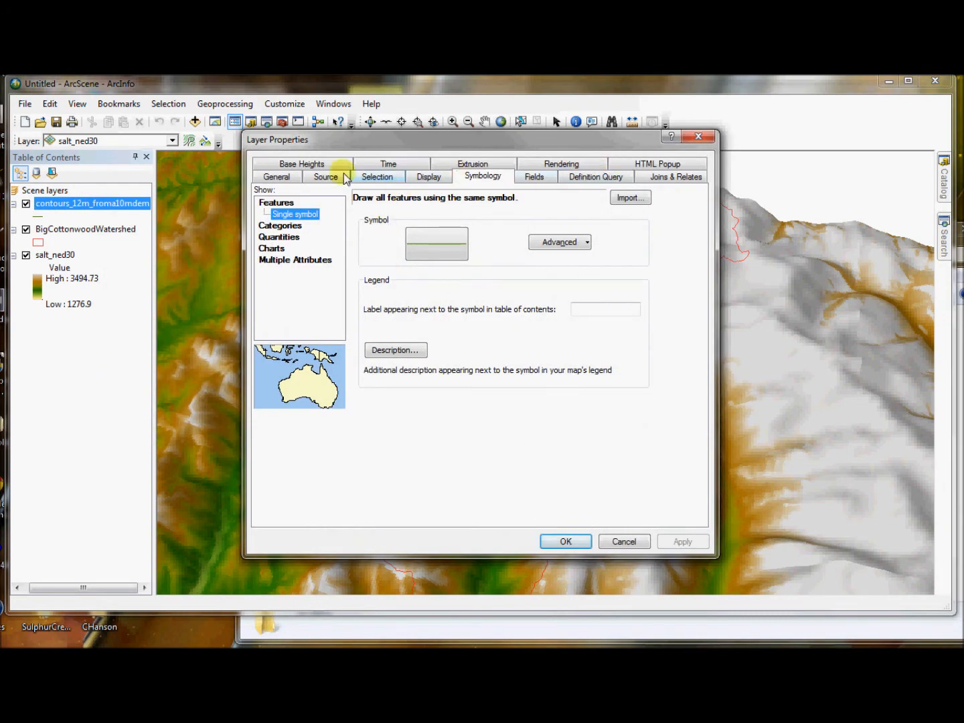
left_click(534, 178)
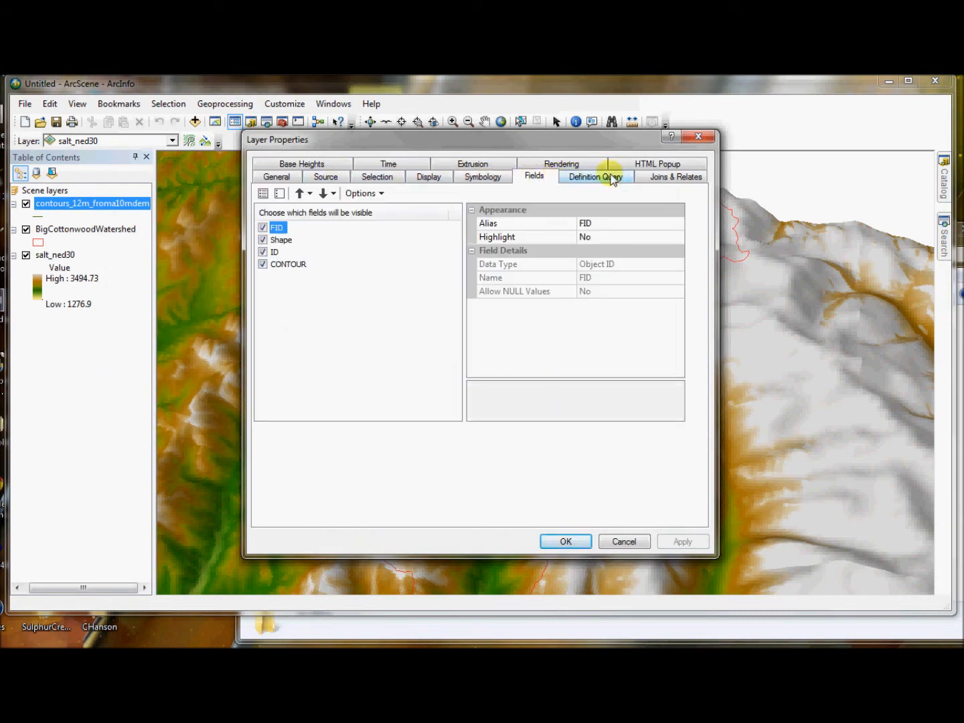
left_click(308, 164)
left_click(285, 226)
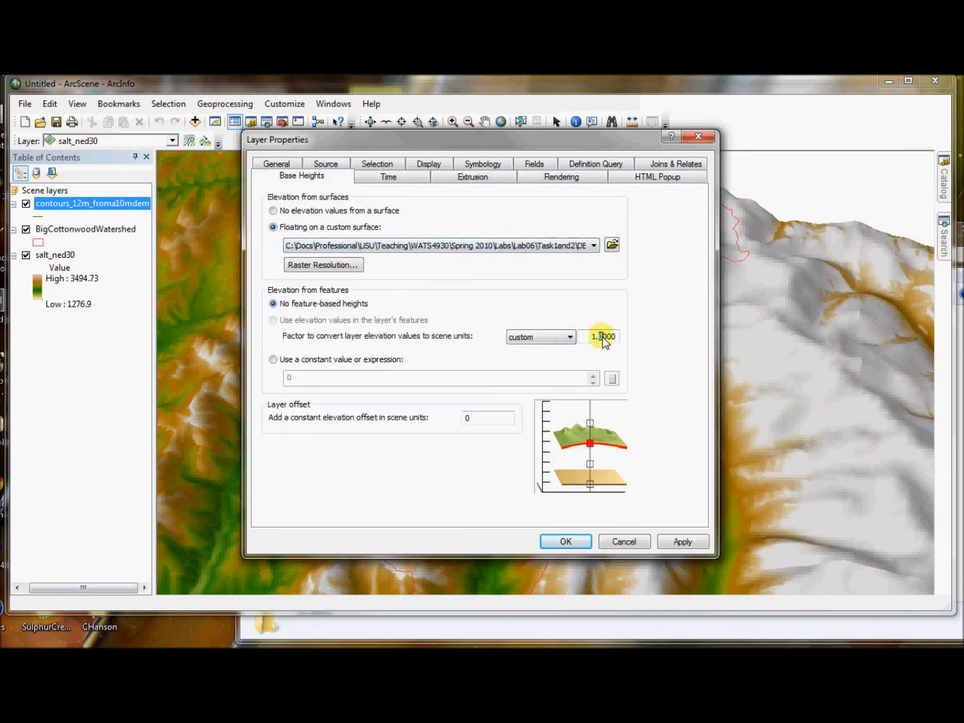
left_click(563, 539)
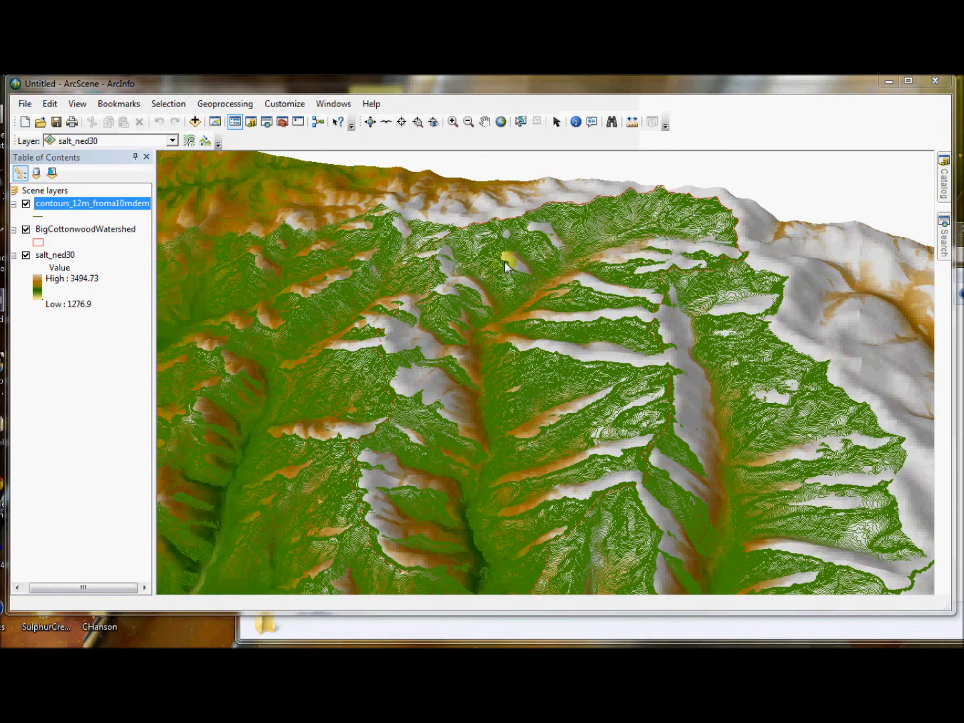
Step: Hide the salt_ned30 layer and examine the 3D contour lines around the watershed from several angles and distances
left_click_drag(503, 460, 495, 382)
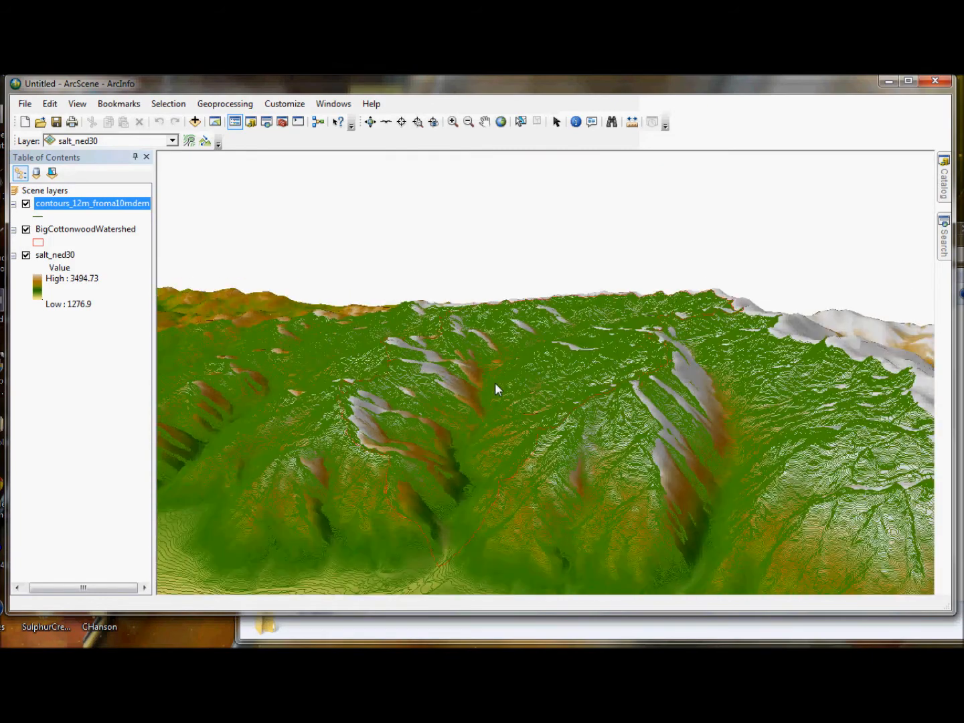
left_click(26, 256)
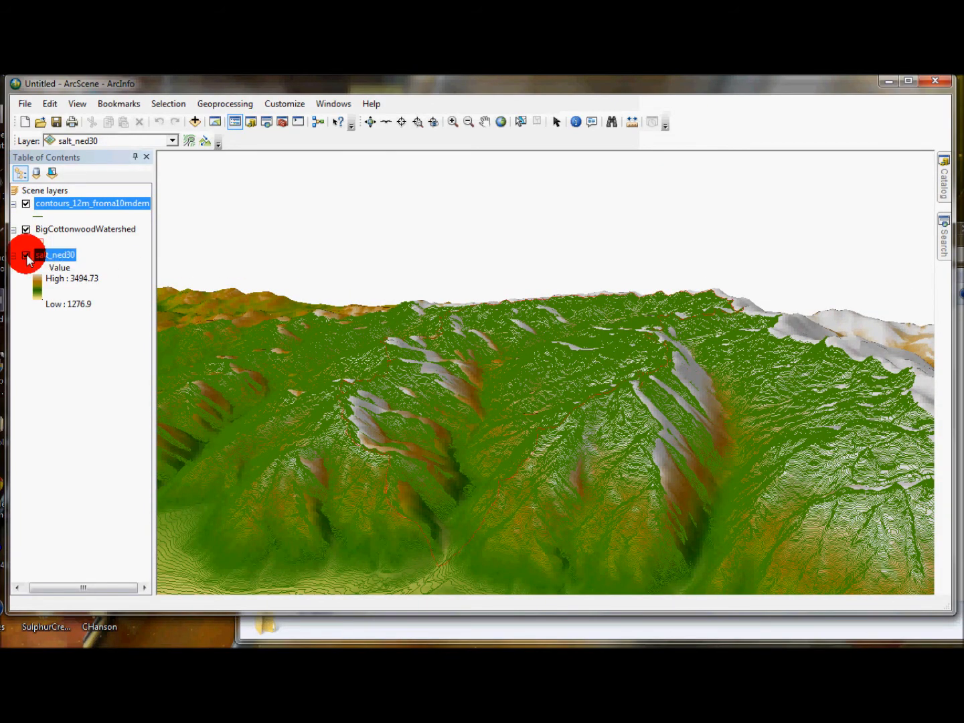
left_click_drag(459, 503, 426, 439)
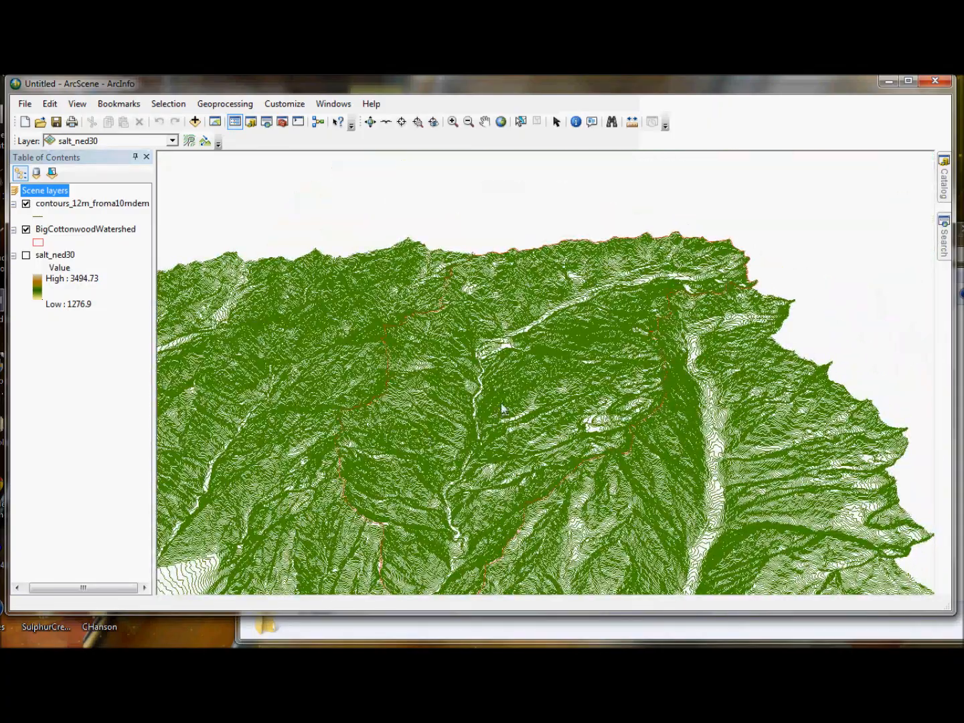
scroll(490, 437, "down", 4)
scroll(490, 436, "up", 11)
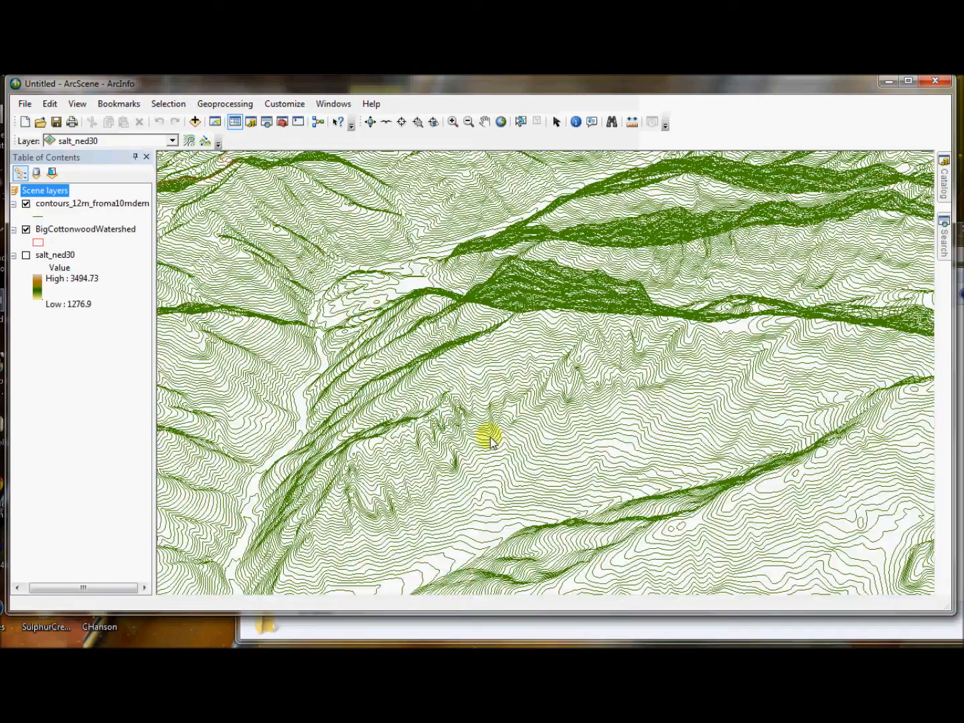
left_click_drag(468, 456, 898, 468)
left_click_drag(507, 483, 301, 414)
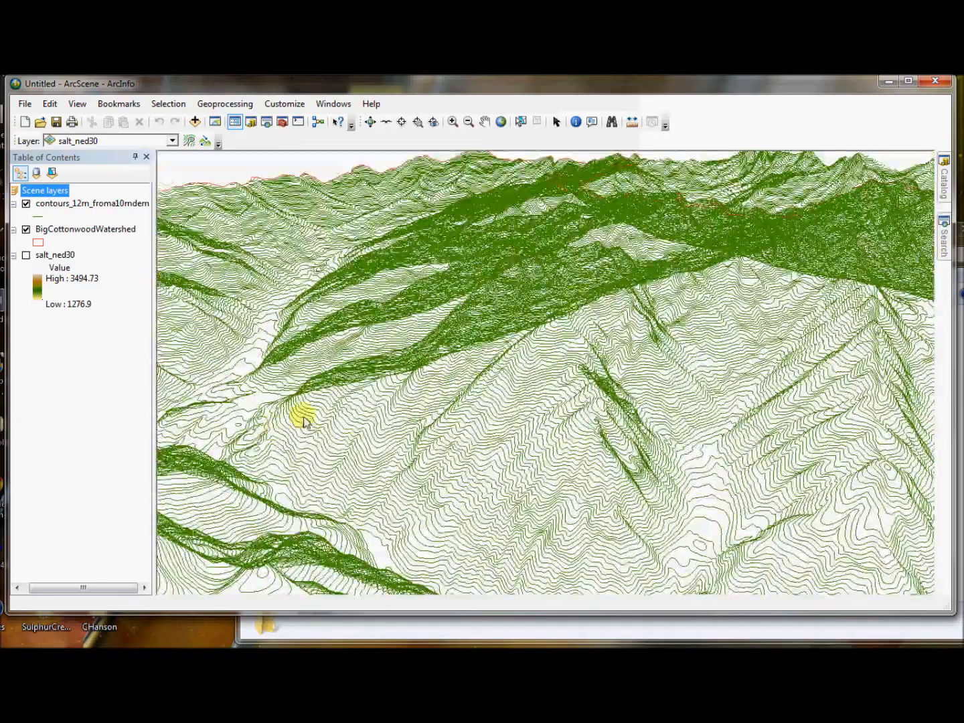
scroll(442, 408, "down", 5)
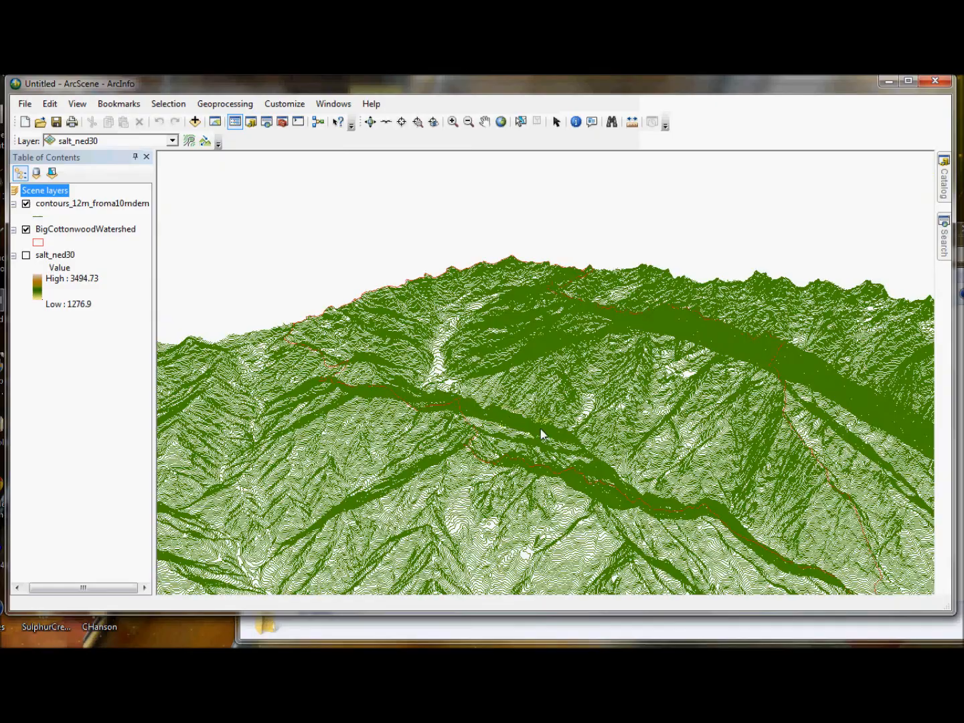
mouse_move(408, 330)
left_mouse_down()
mouse_move(555, 444)
mouse_move(311, 492)
mouse_move(228, 452)
mouse_move(445, 467)
left_mouse_up()
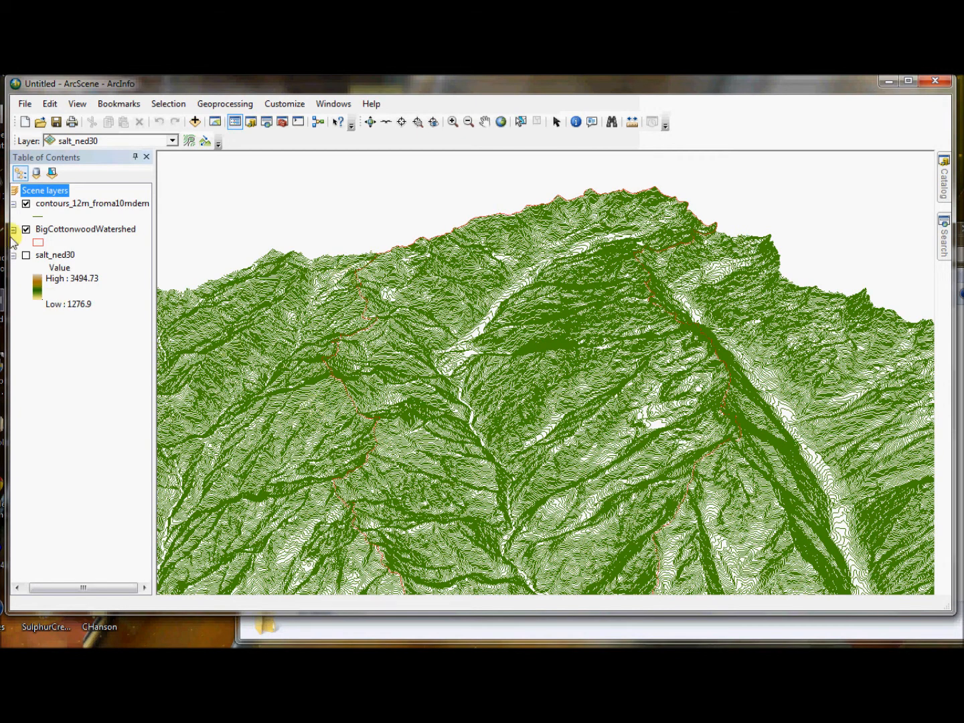
Step: Hide the contours_12m_froma10mdem layer, show salt_ned30 again, and view the outlined watershed from different sides
left_click(26, 203)
left_click(26, 255)
left_click_drag(568, 411, 874, 402)
left_click_drag(675, 438, 371, 446)
left_click_drag(803, 417, 557, 487)
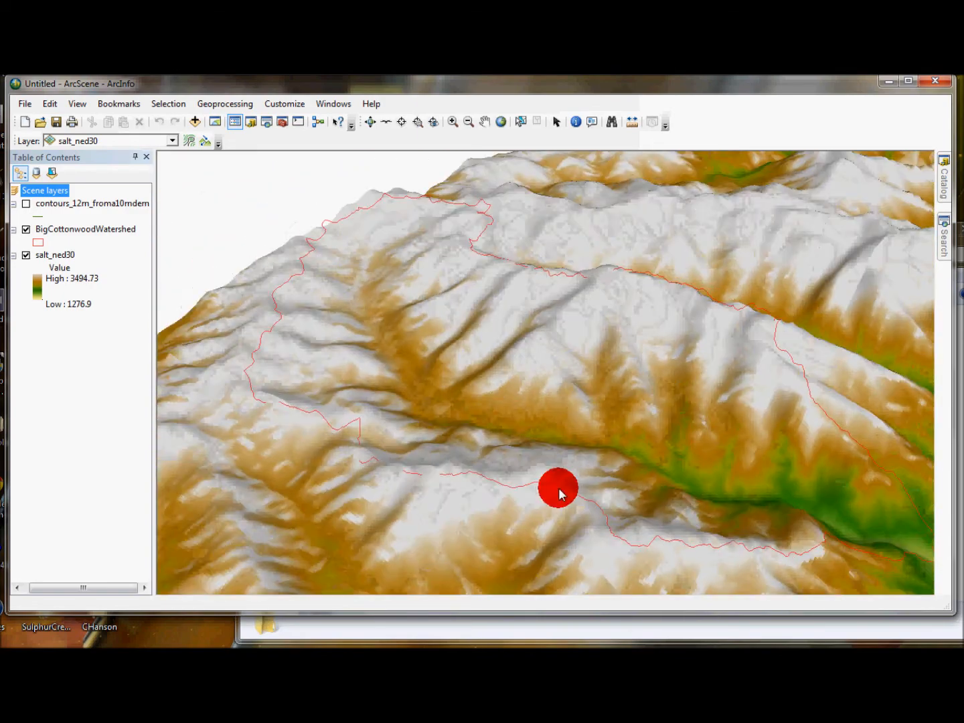
left_click_drag(447, 210, 288, 335)
Step: Fly through the 3D terrain along the watershed with the Fly tool, increasing the fly speed
left_click(386, 121)
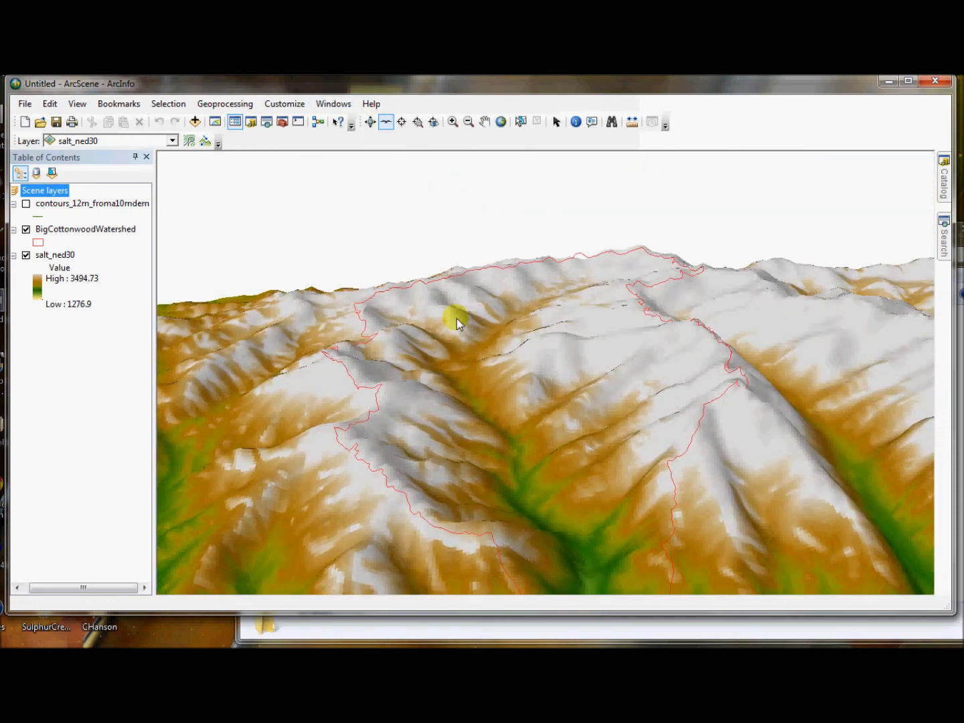
left_click(475, 377)
left_click(525, 384)
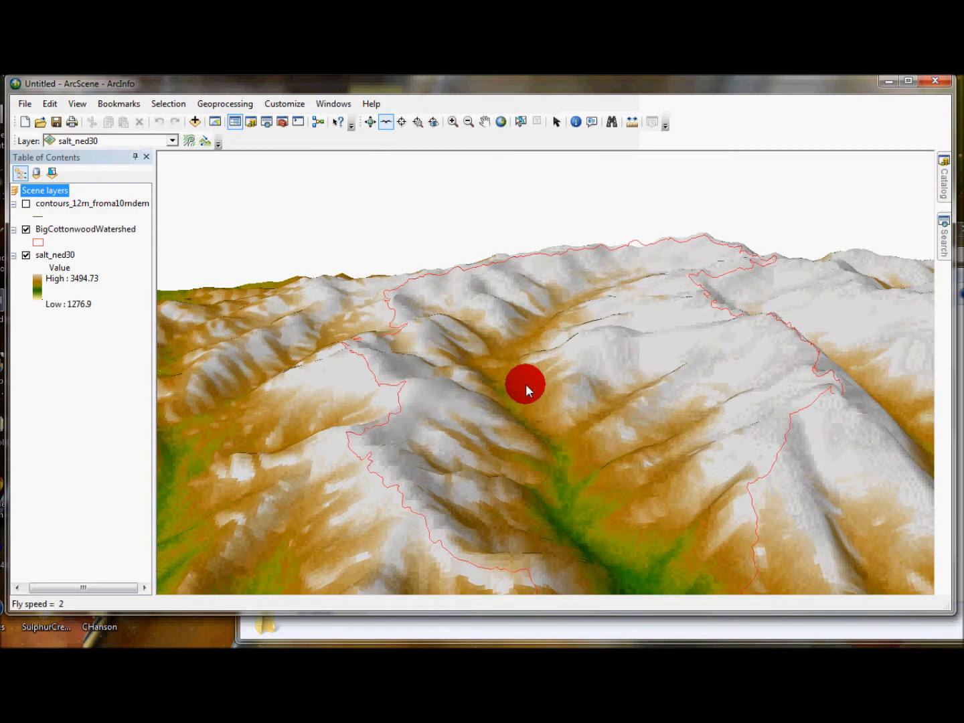
left_click(525, 384)
mouse_move(498, 400)
left_mouse_down()
mouse_move(532, 232)
mouse_move(532, 274)
left_mouse_up()
left_click(533, 268)
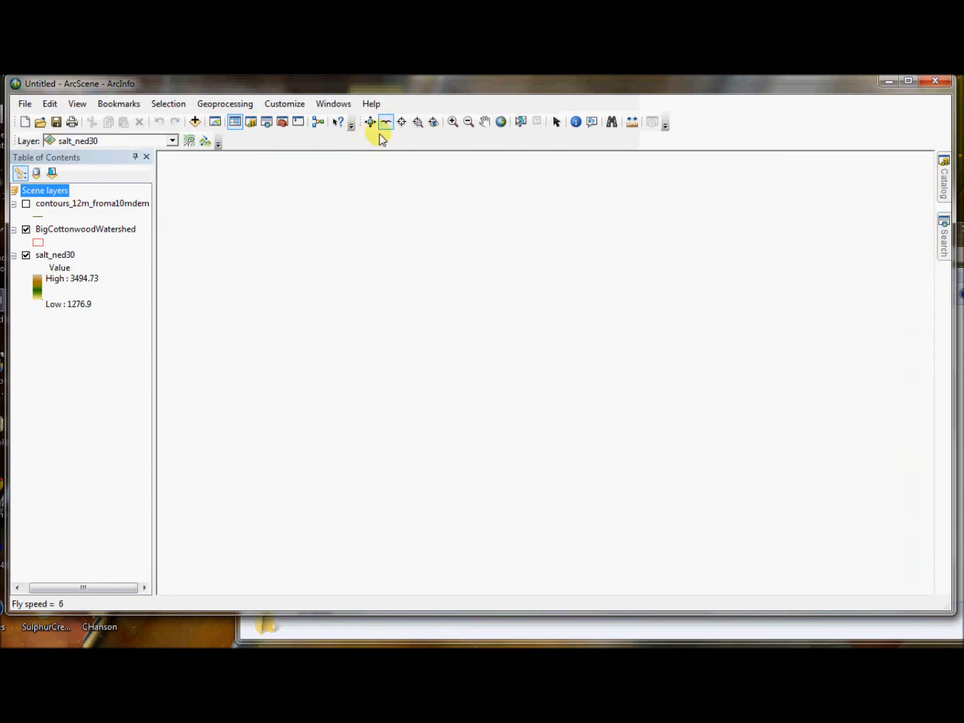